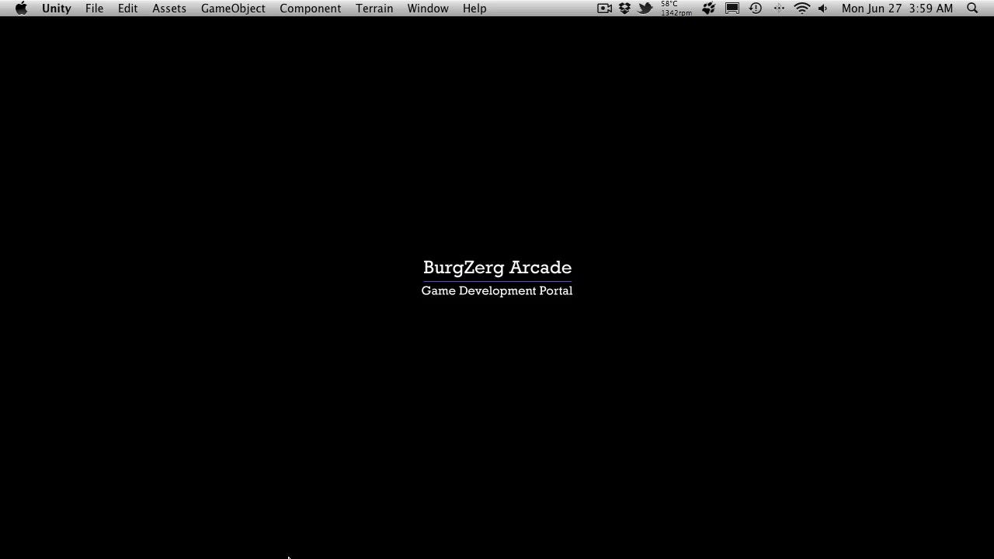
Step: Launch Unity and open the FromScratch project on its Character Generation scene
mouse_move(288, 556)
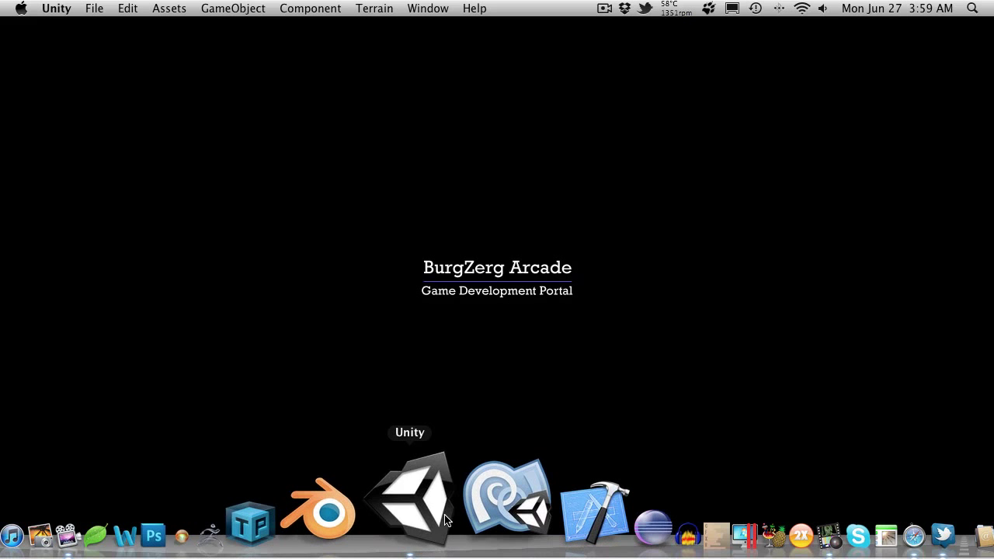
left_click(445, 521)
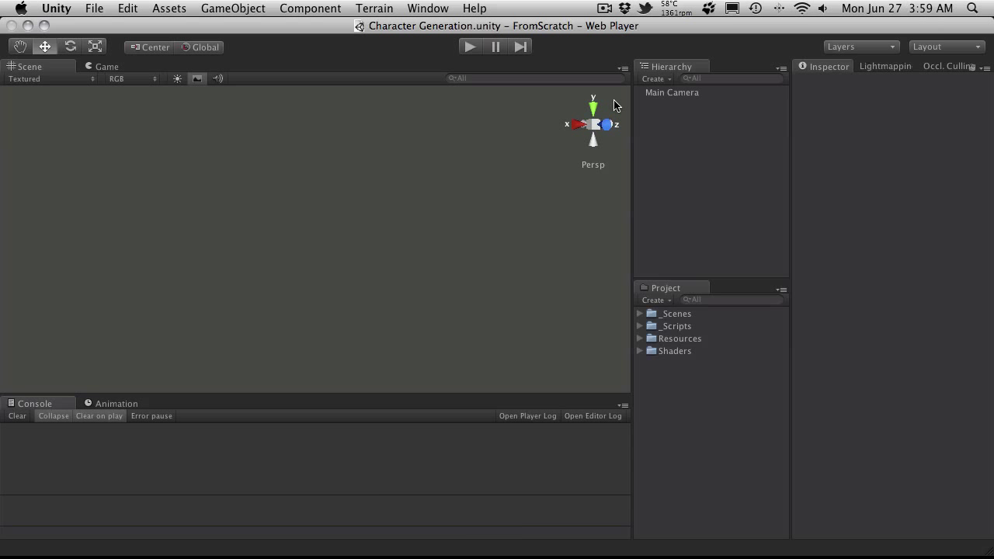
Step: Shift the Unity window left and check the Frogames package file's full name on the desktop
left_click_drag(636, 25, 548, 12)
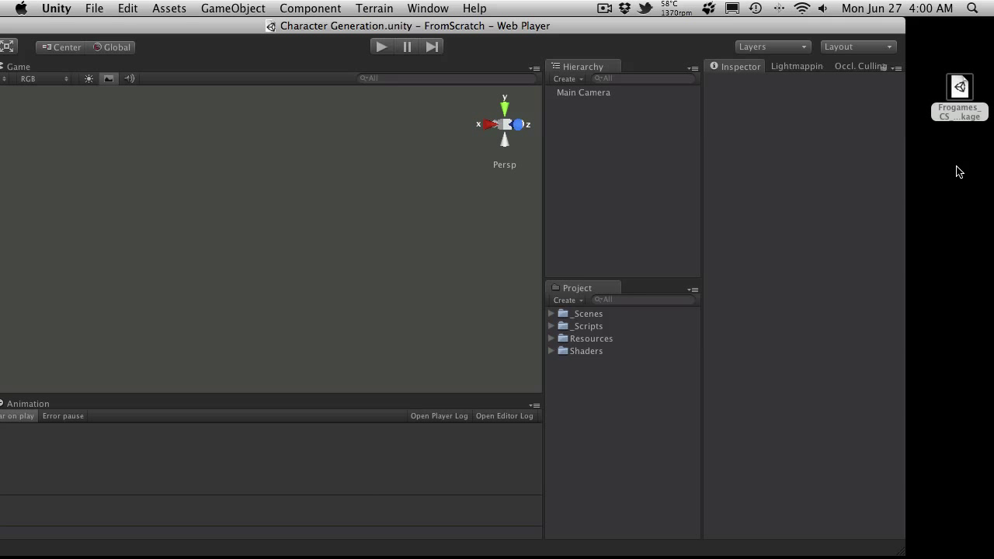
left_click(962, 87)
key("Return")
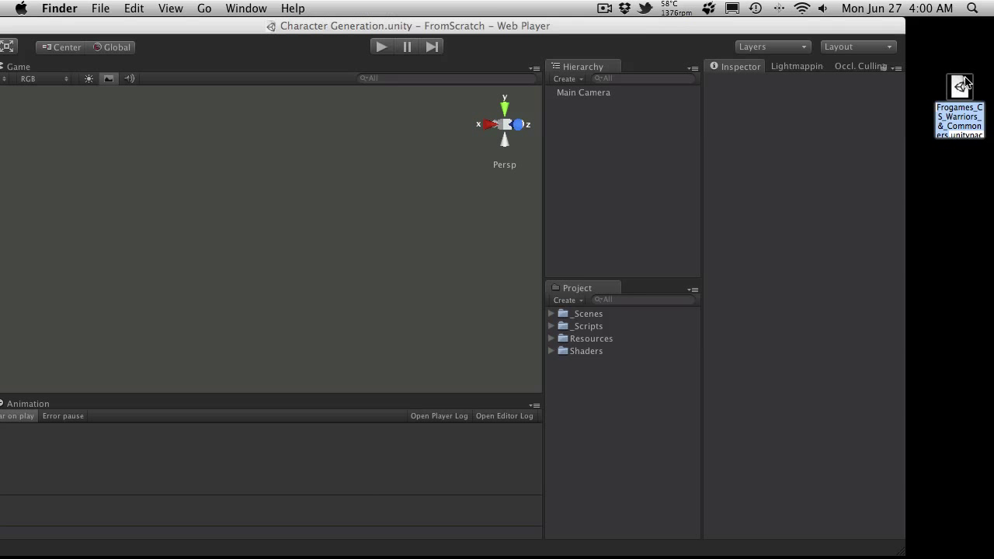
key("Return")
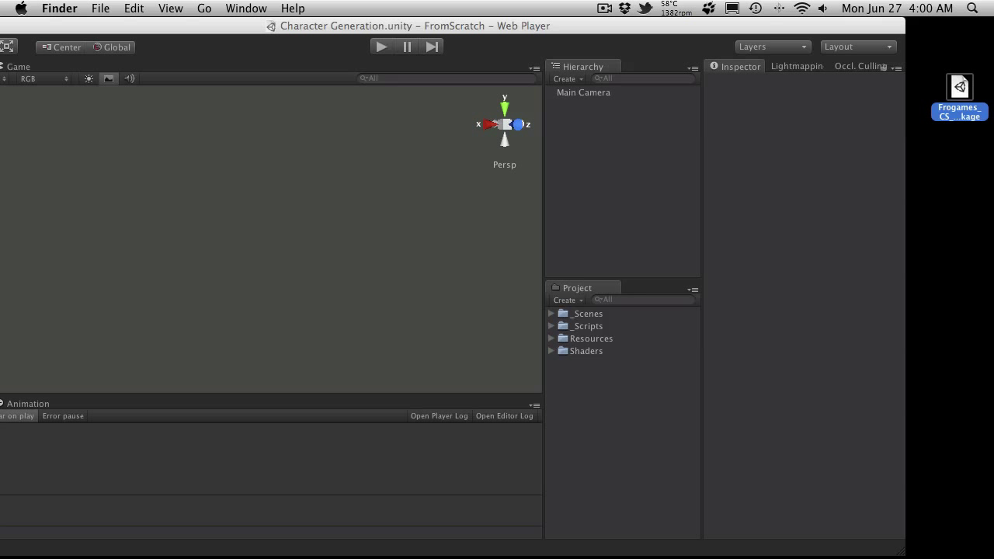
left_click(945, 39)
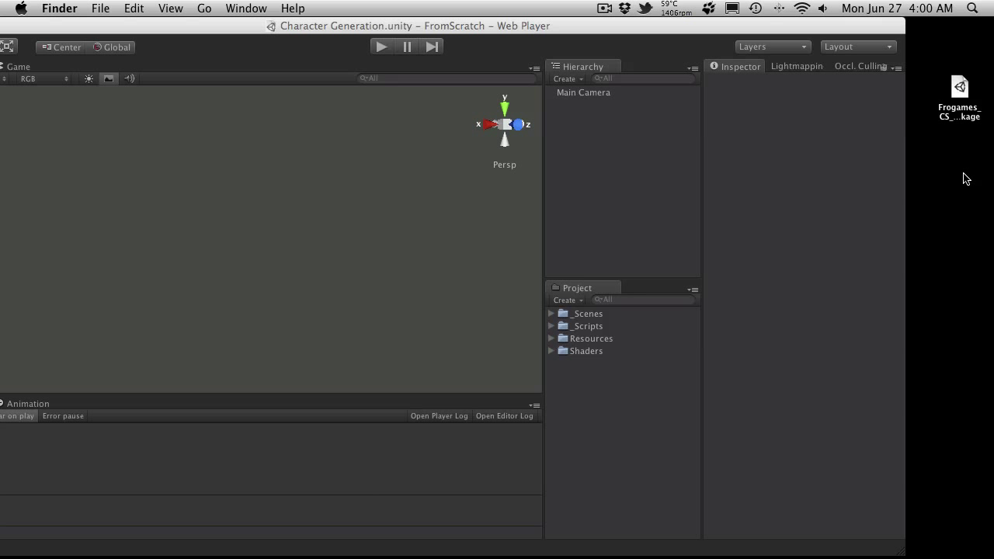
left_click(623, 405)
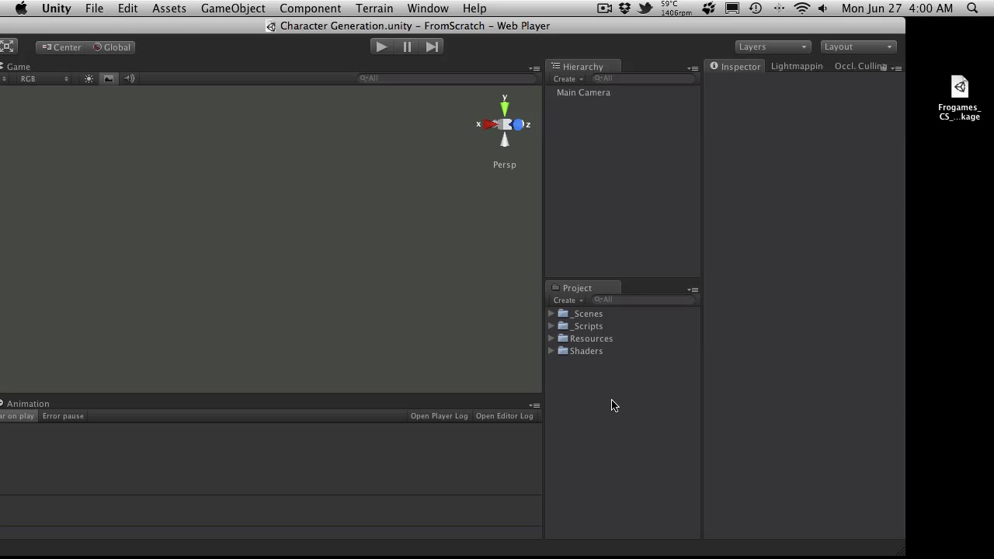
Step: Import the Frogames_CS_Warriors_&_Commoners custom package from the Desktop with all its assets
right_click(592, 403)
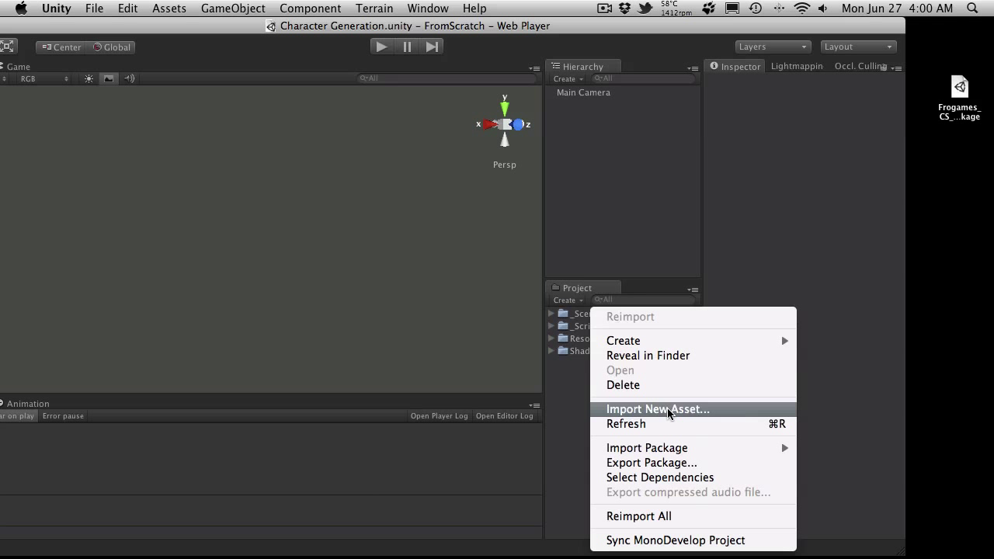
mouse_move(670, 450)
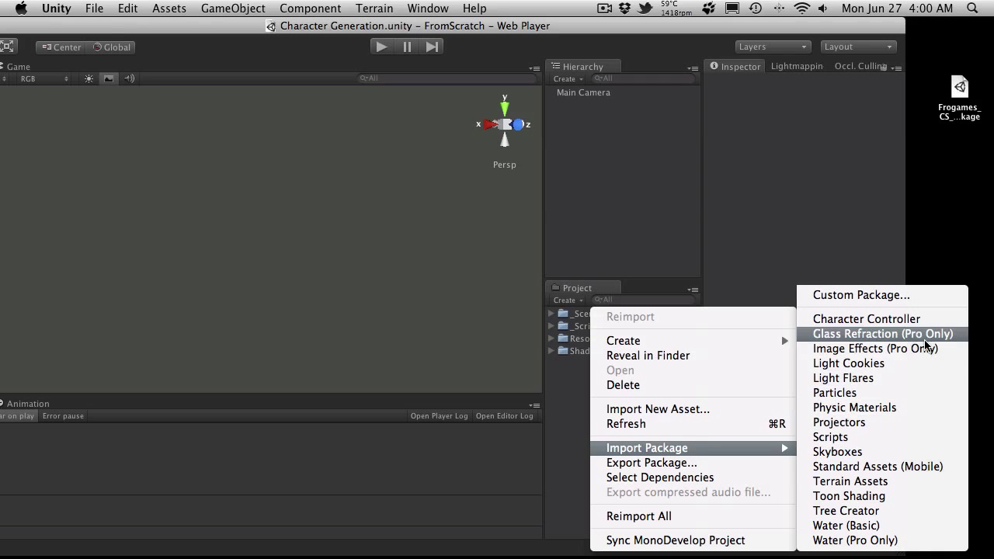
left_click(911, 295)
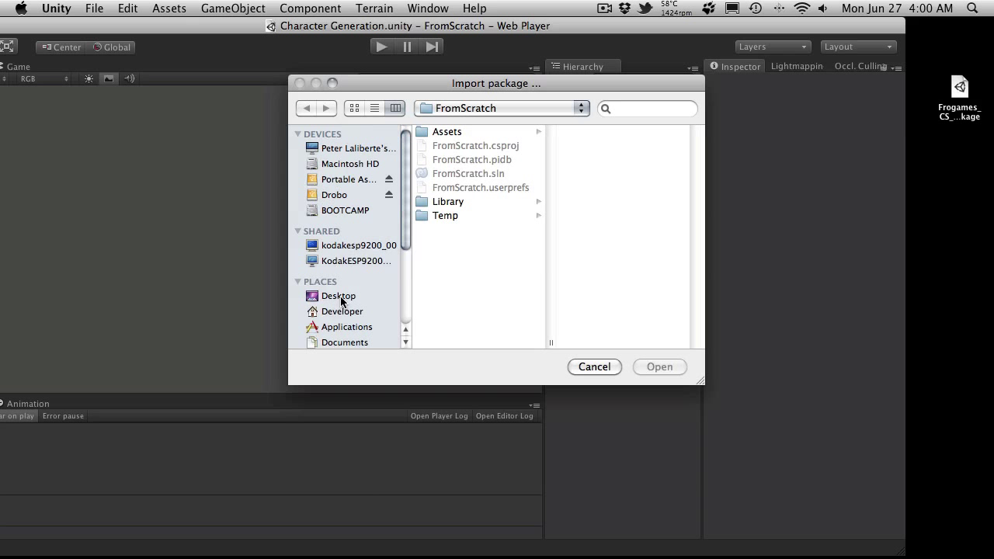
left_click(340, 296)
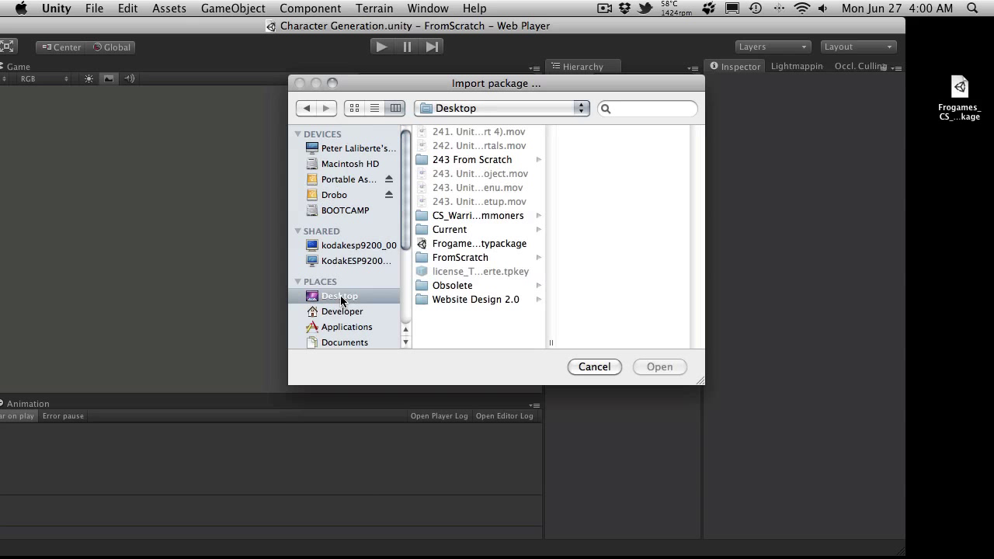
left_click(466, 245)
left_click(659, 366)
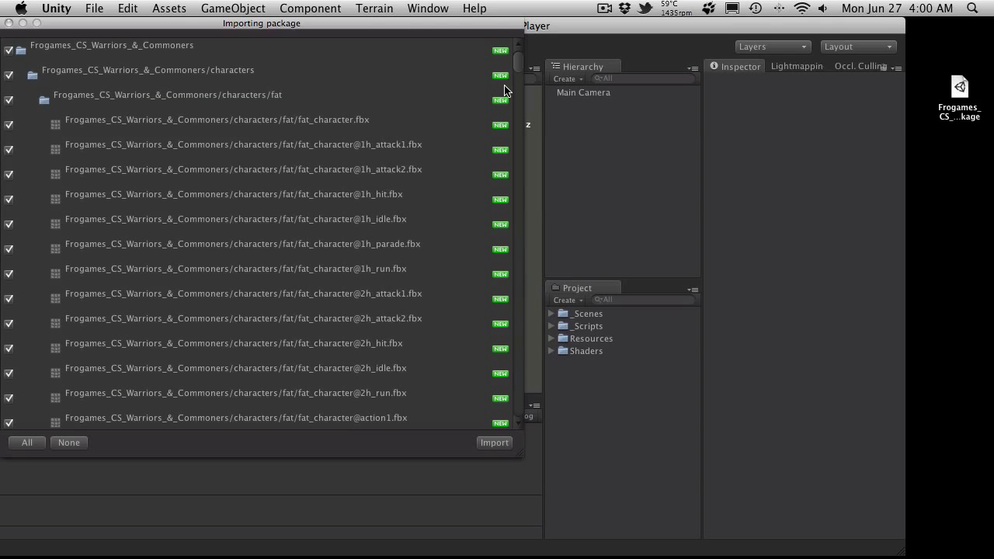
left_click_drag(518, 71, 517, 440)
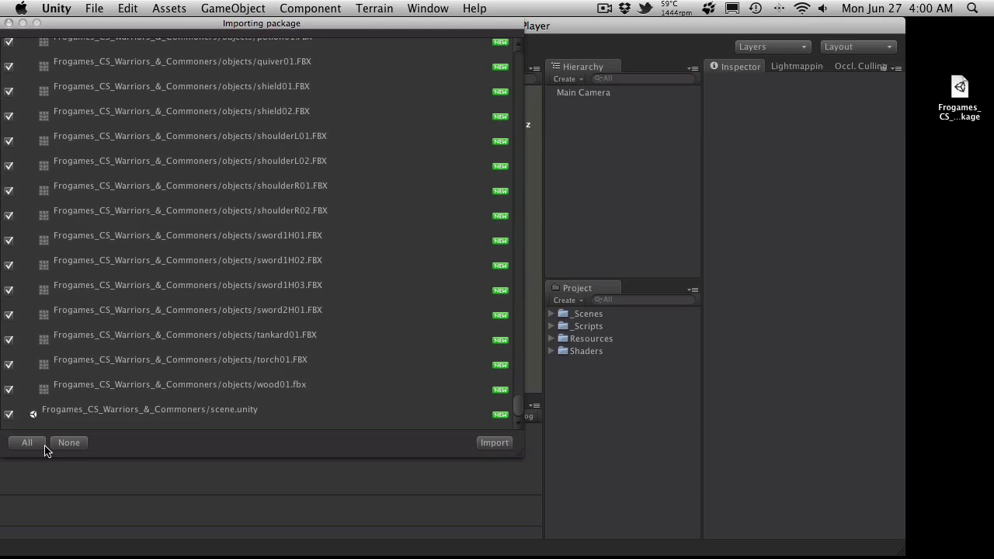
left_click(487, 443)
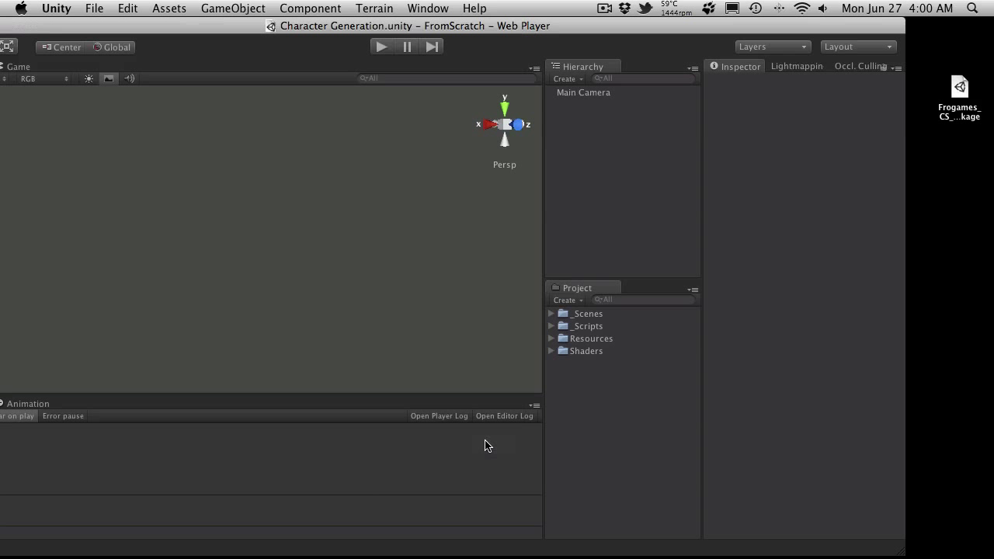
Step: Open the Frogames package's demo scene, preview its warriors in Play mode, then stop
left_click_drag(386, 27, 472, 30)
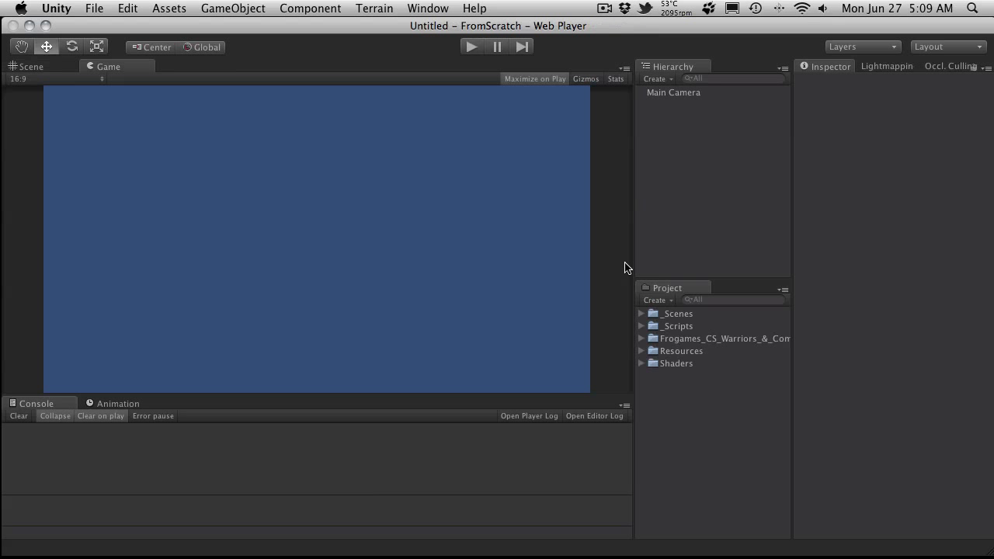
left_click(641, 339)
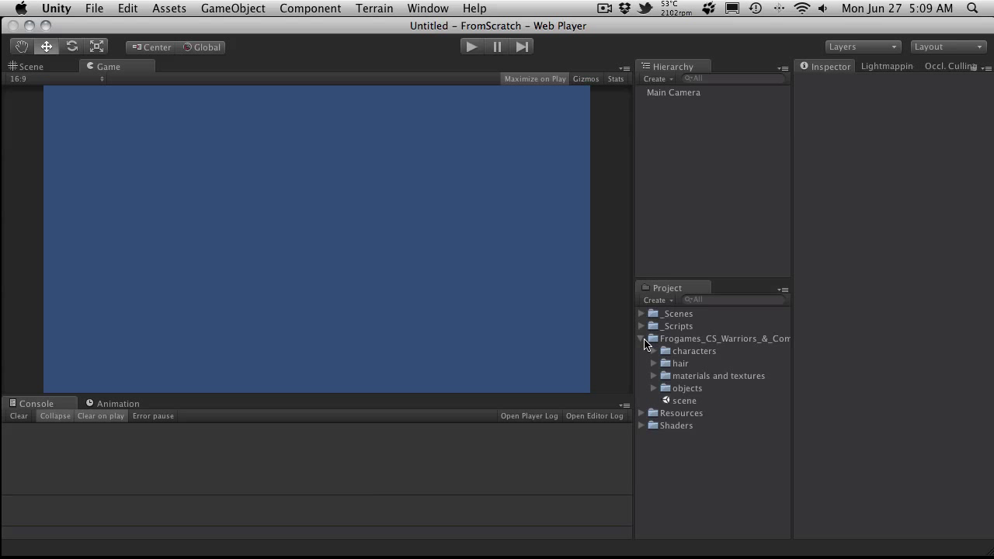
double_click(688, 401)
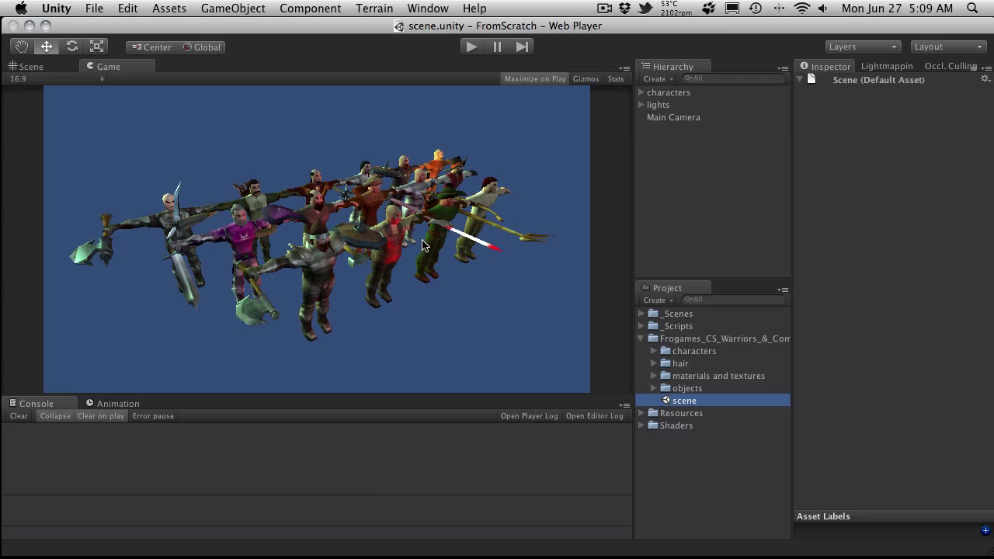
left_click(473, 46)
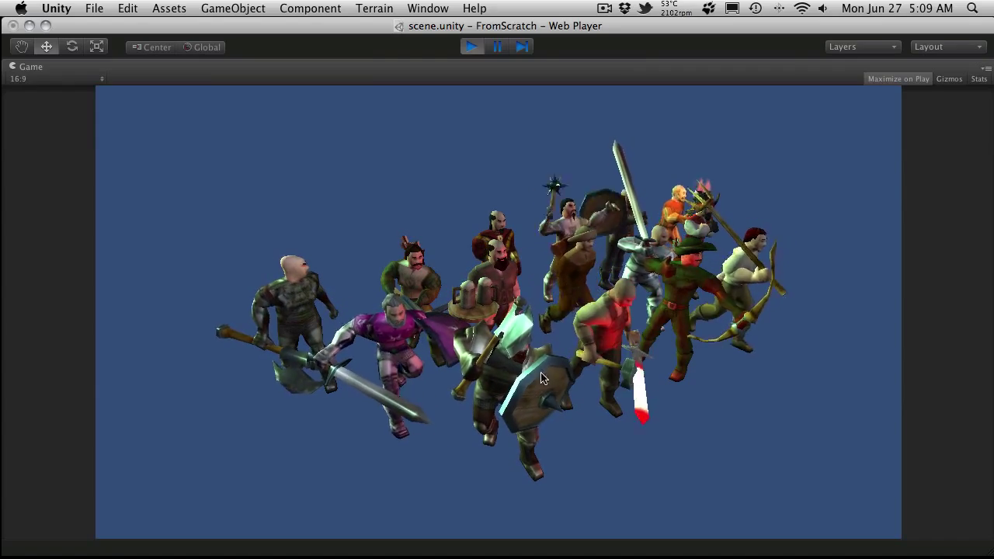
left_click(470, 47)
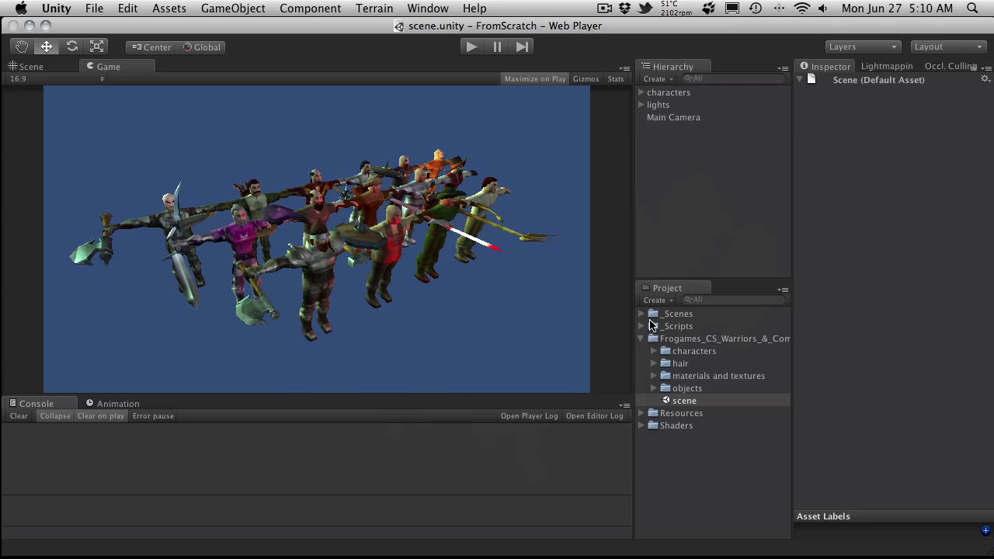
Step: Reopen the Character Generation scene, collapse the _Scenes and Frogames folders, and disable Maximize on Play
left_click(641, 314)
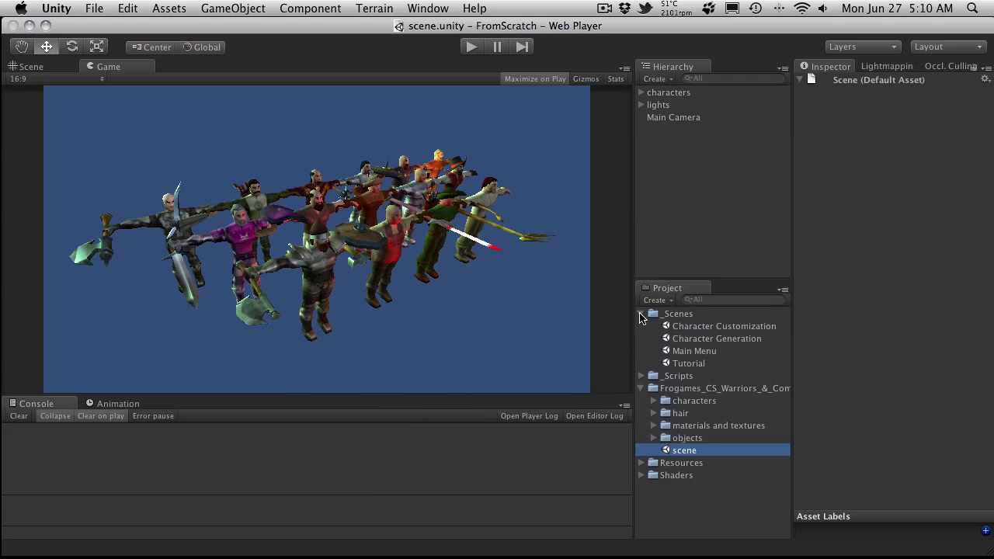
double_click(707, 339)
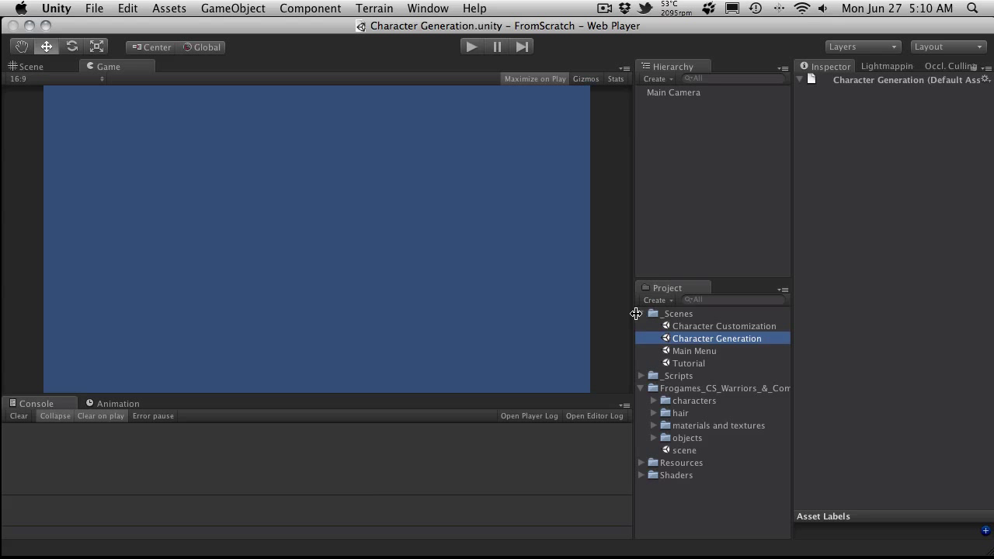
left_click(642, 314)
left_click(642, 339)
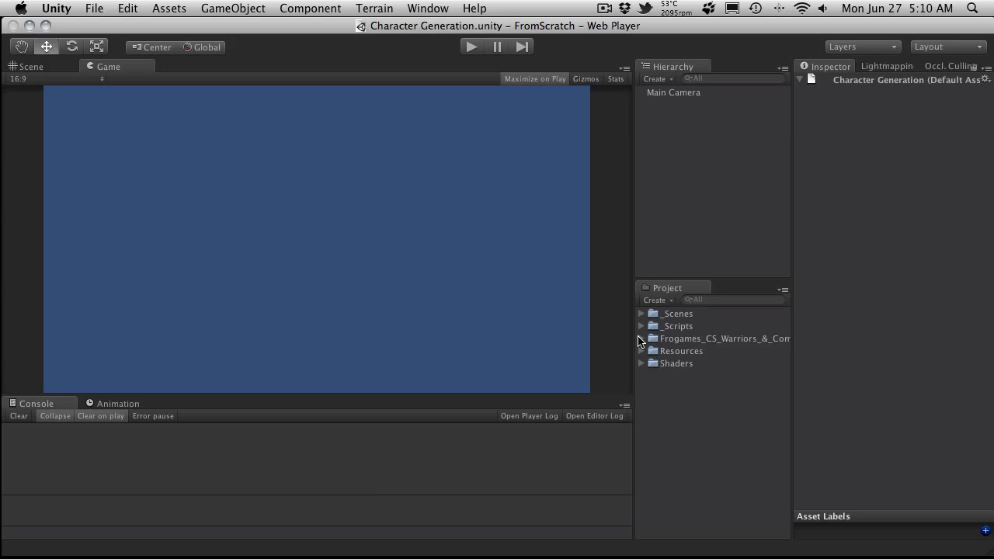
left_click(732, 173)
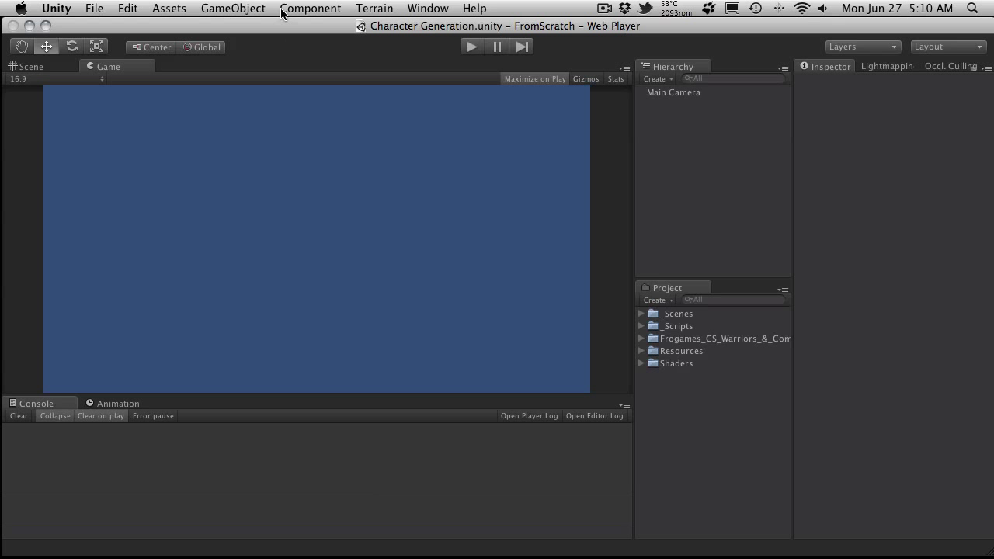
left_click(534, 78)
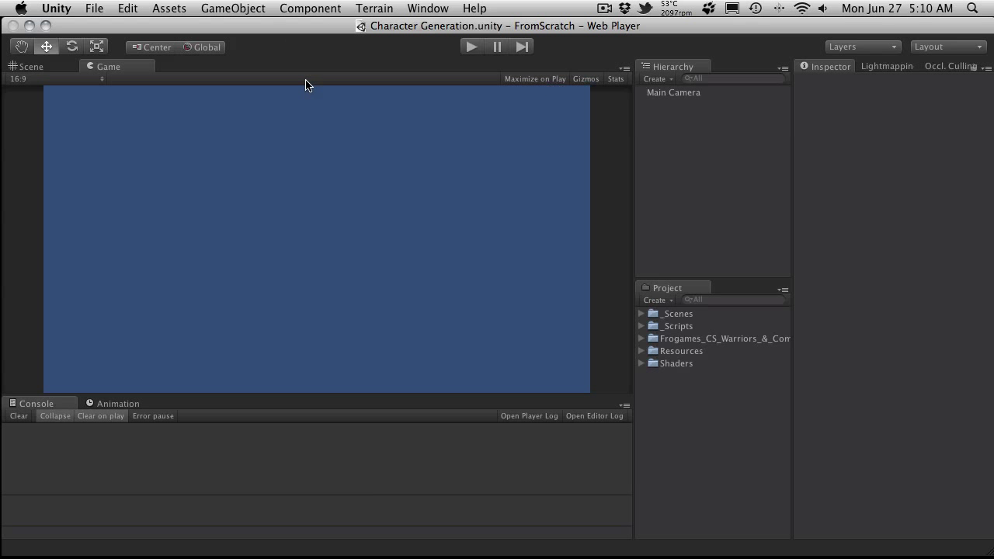
left_click(300, 7)
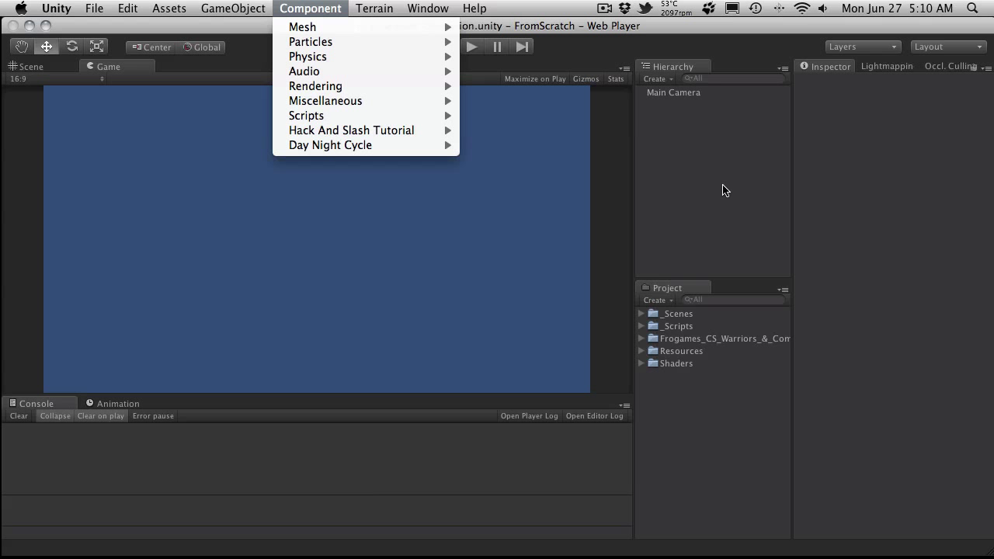
Step: Create an empty GameObject named 'Empty Player'
left_click(241, 7)
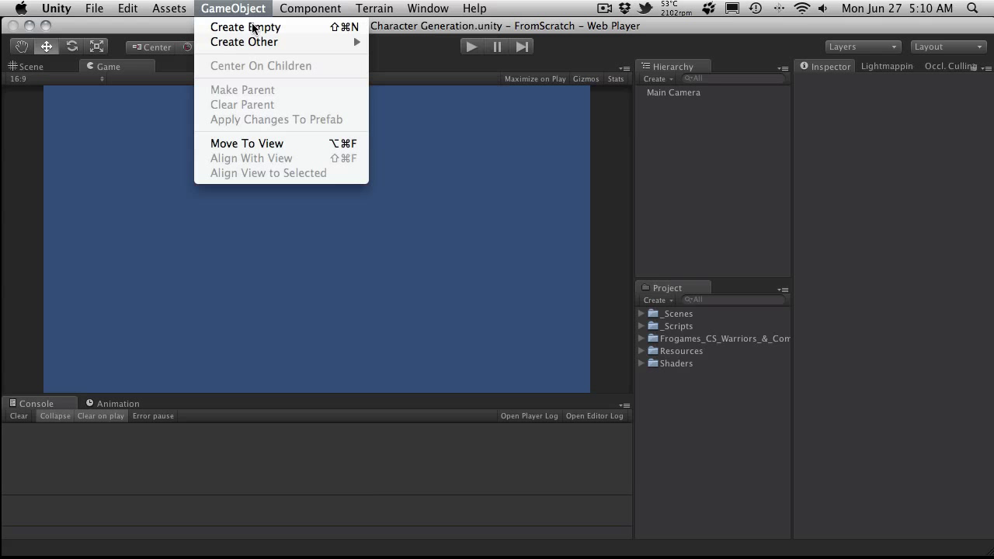
left_click(252, 27)
key("Return")
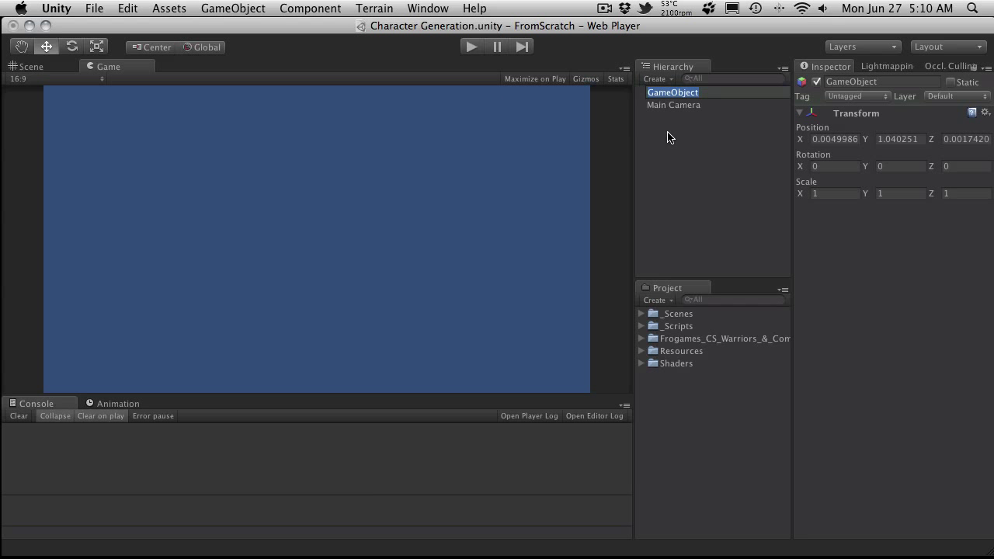
type("Empty Player")
key("Return")
Step: Attach the Hack And Slash Tutorial > Player > PC Stats script to Empty Player
left_click(326, 8)
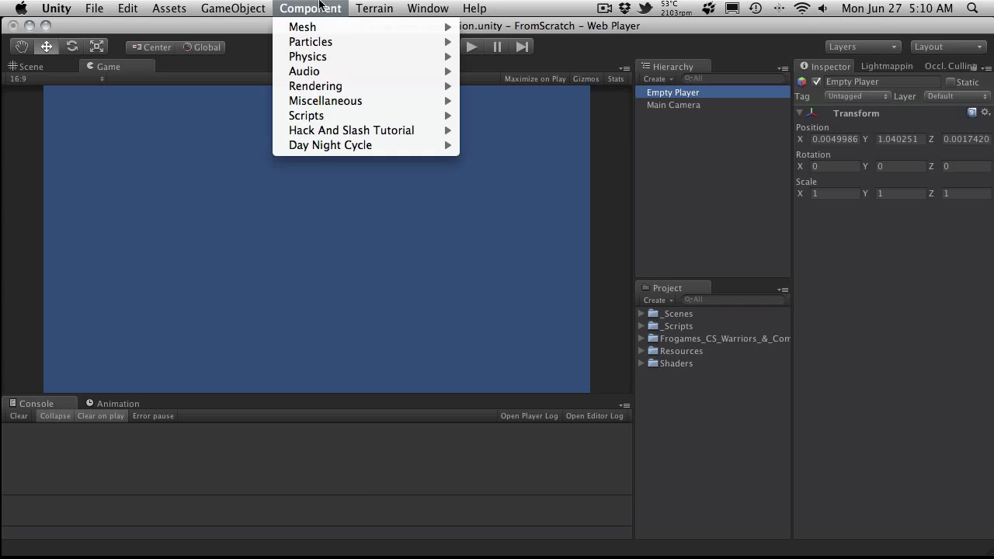
mouse_move(364, 130)
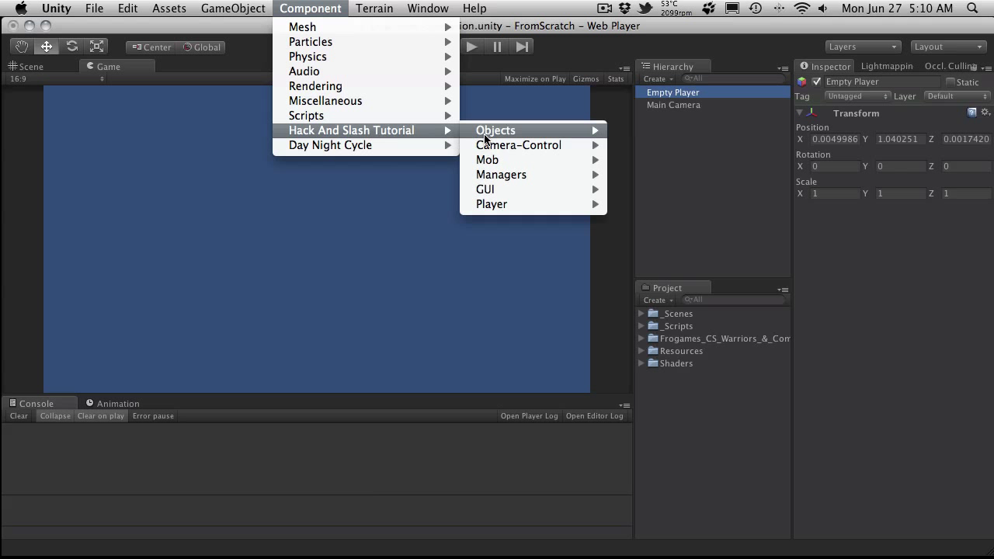
mouse_move(515, 205)
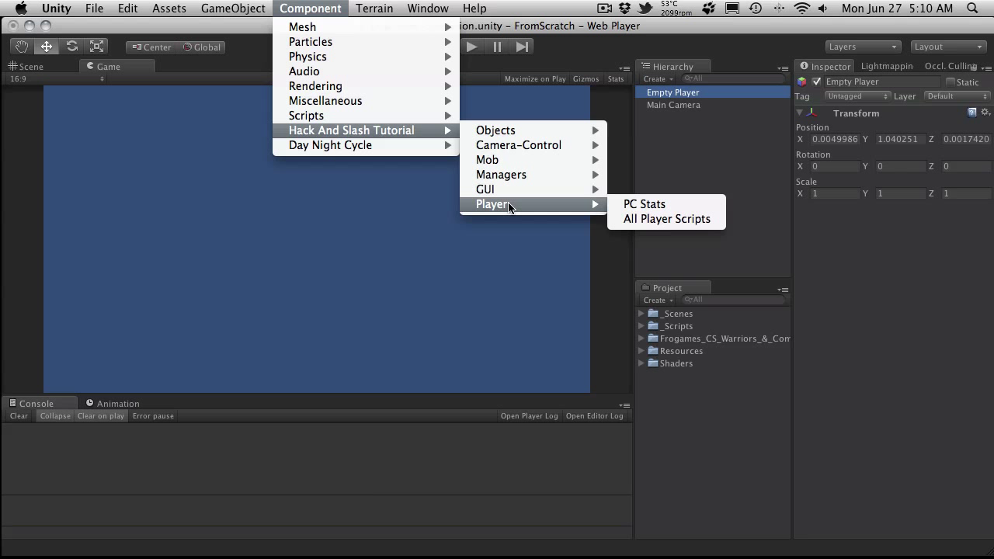
left_click(664, 204)
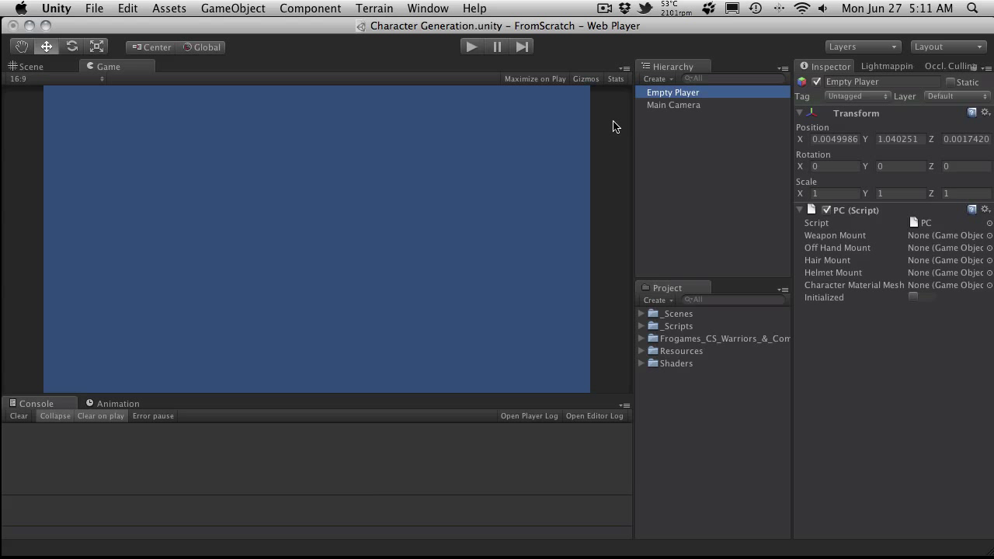
Step: Enable Maximize on Play, test-play the scene, check the PC - Awake log, then stop
left_click(523, 81)
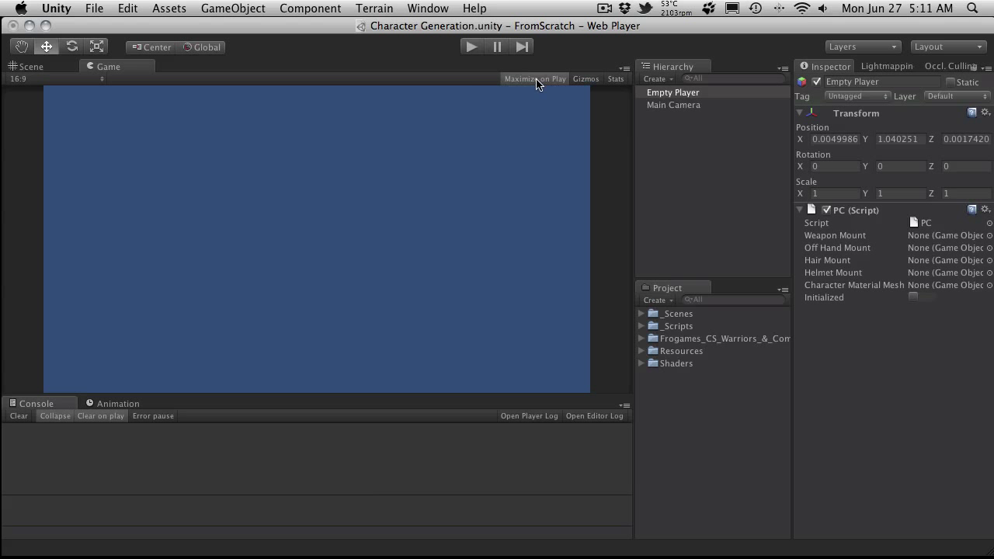
left_click(471, 48)
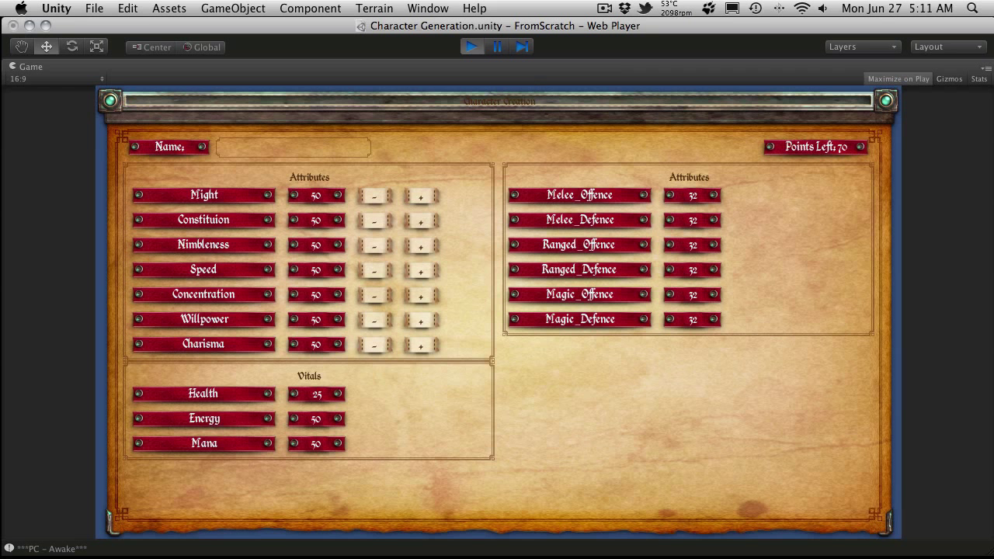
left_click(52, 550)
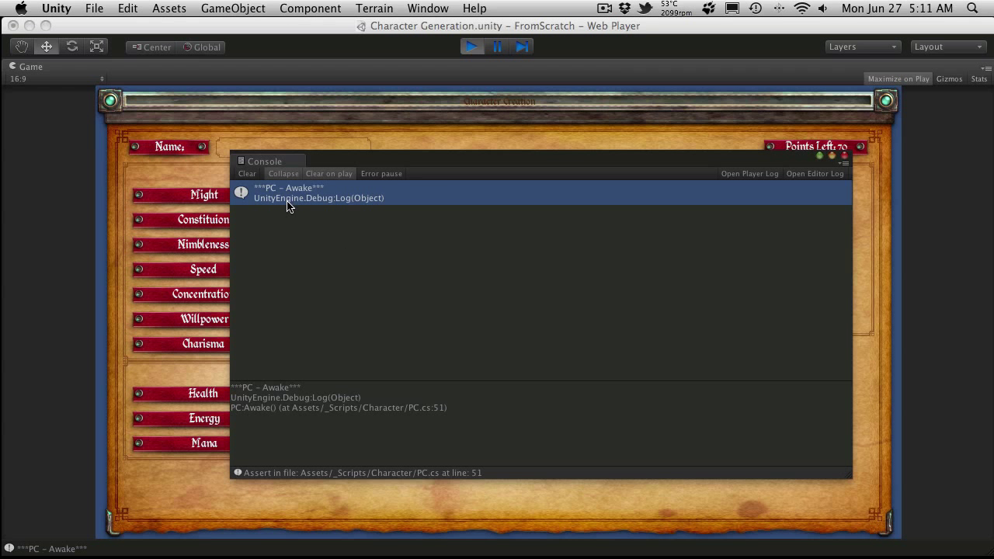
left_click(844, 155)
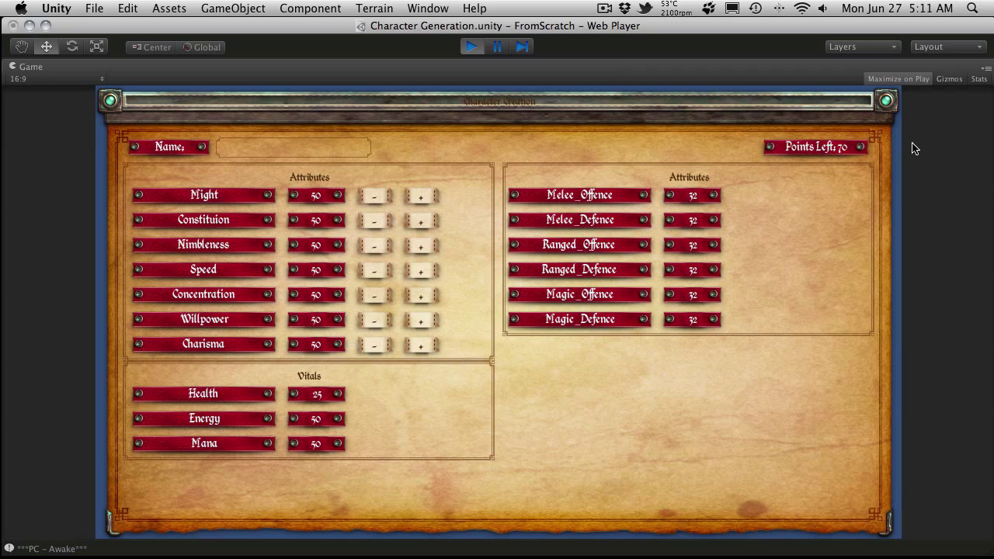
left_click(259, 150)
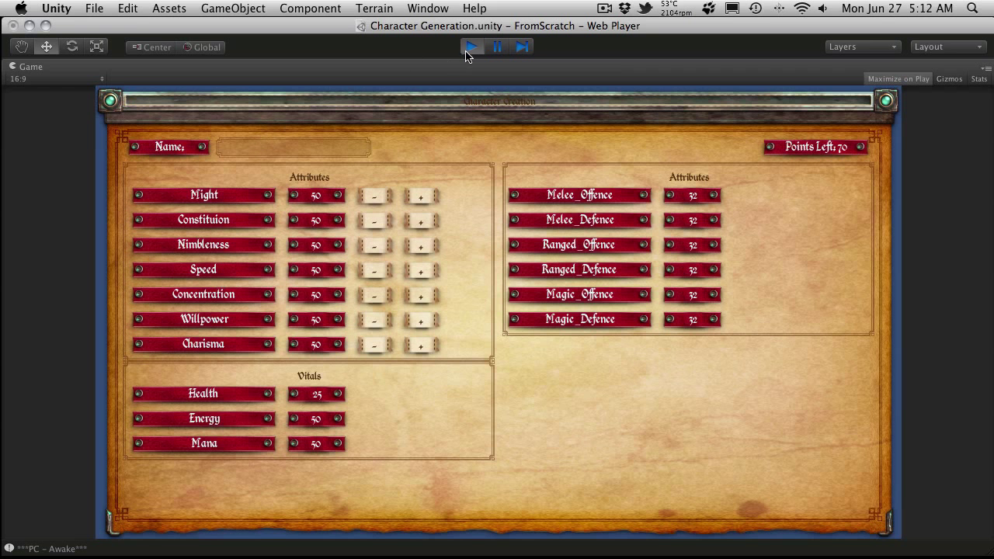
key("super+Tab")
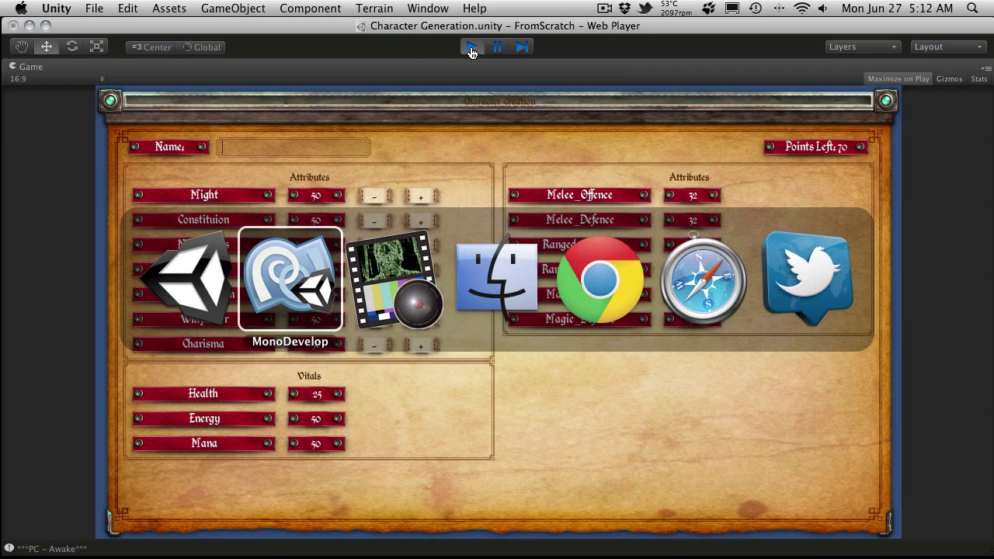
left_click(465, 47)
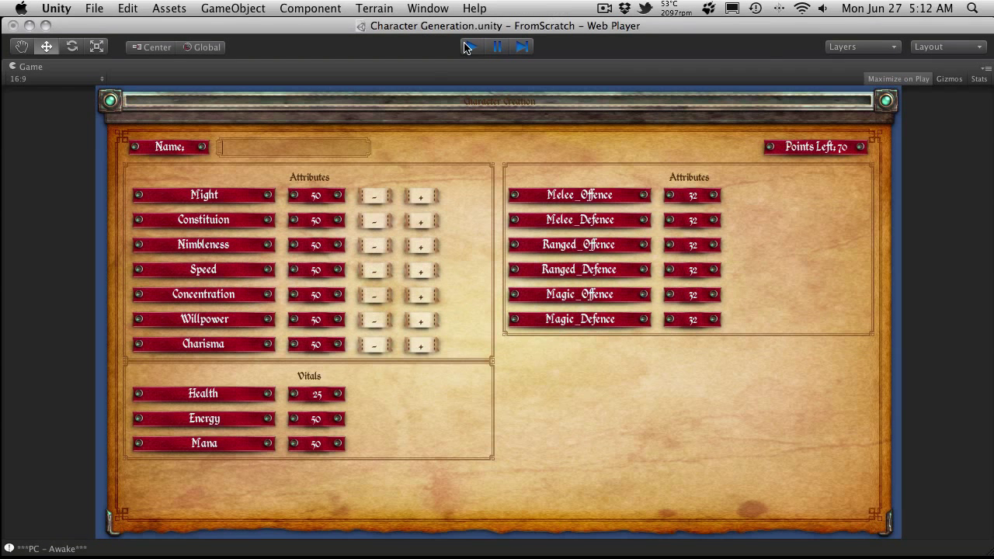
left_click(466, 47)
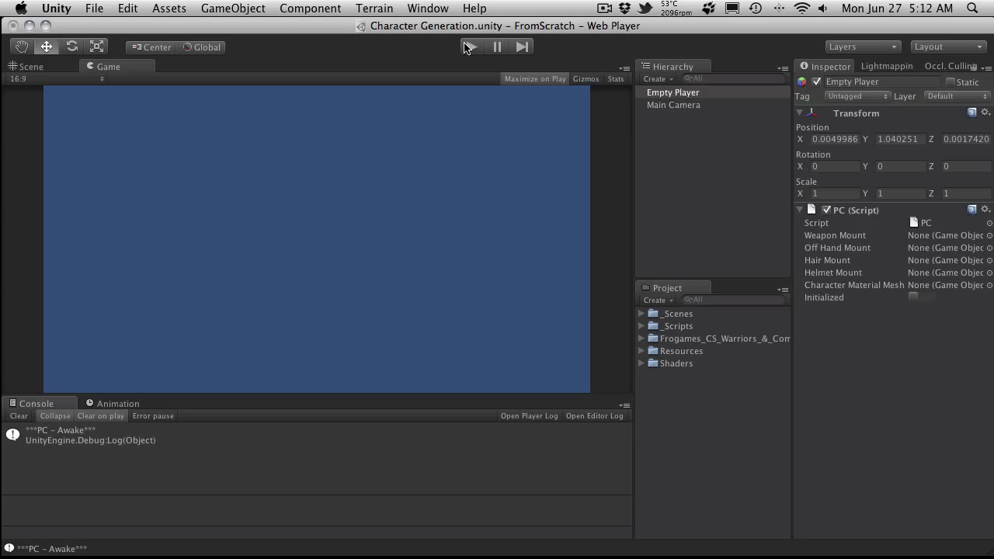
Step: Search the Project assets to filter them down to the Attribute script
left_click(736, 302)
type("mat")
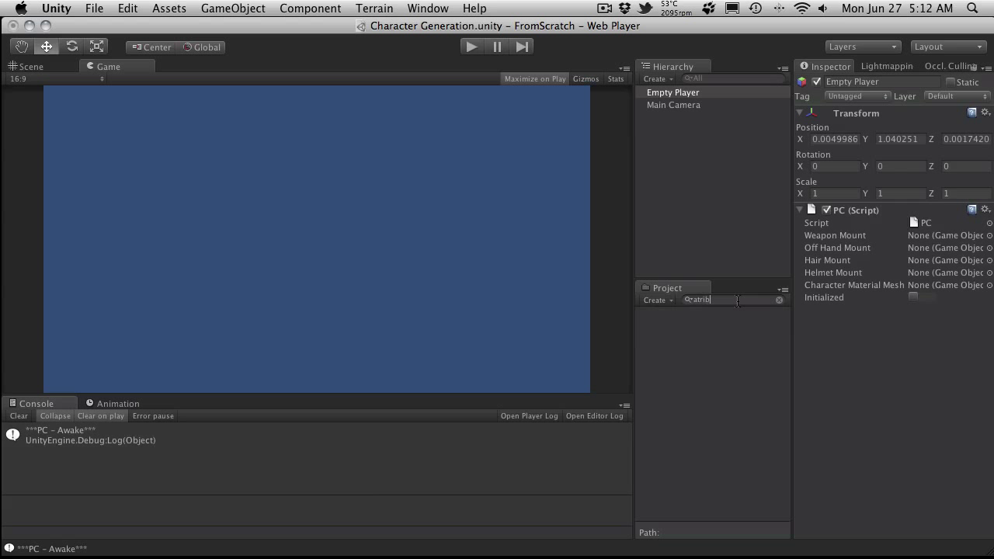
key("BackSpace")
type("tt")
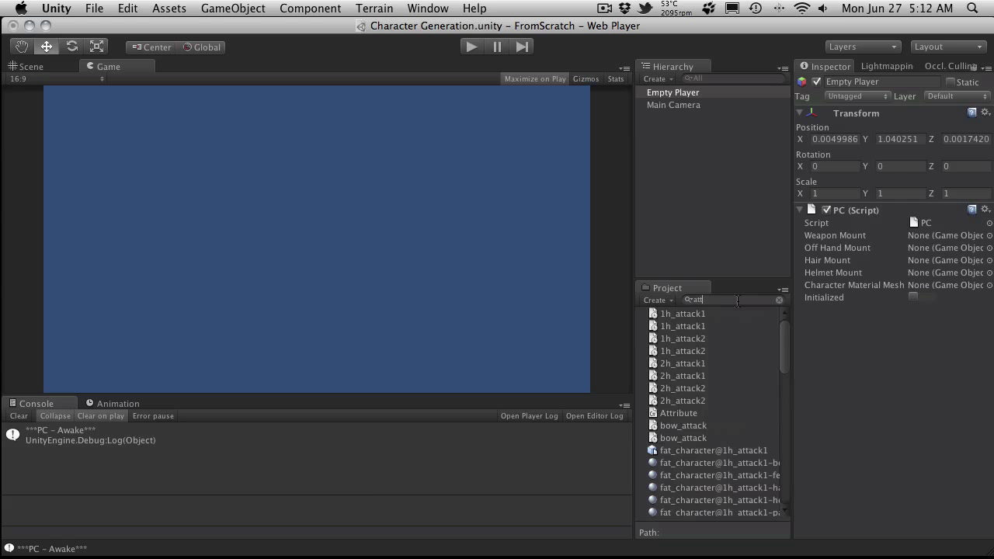
type("ri")
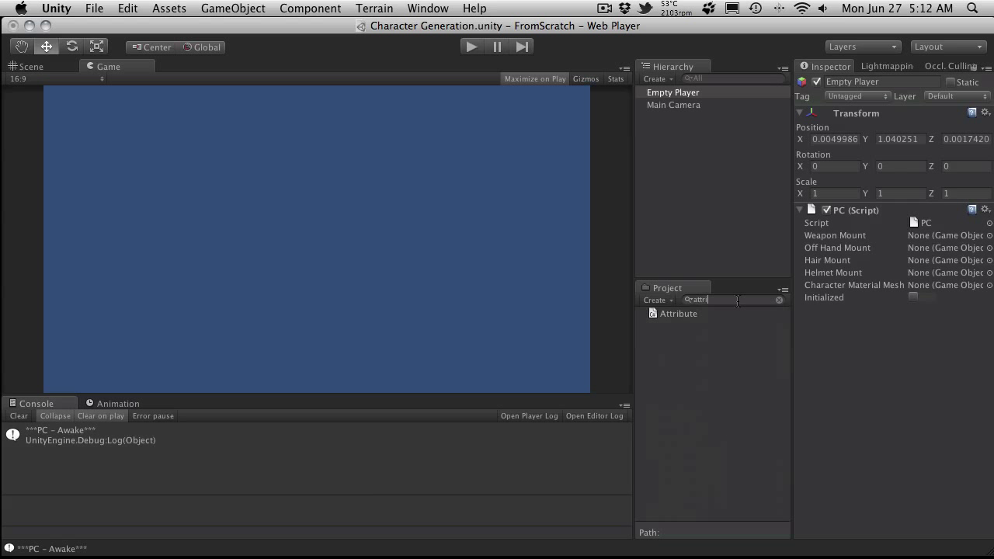
Step: Open Attribute.cs in MonoDevelop, review the AttributeName enum (Might to Charisma), and return to Unity
double_click(698, 319)
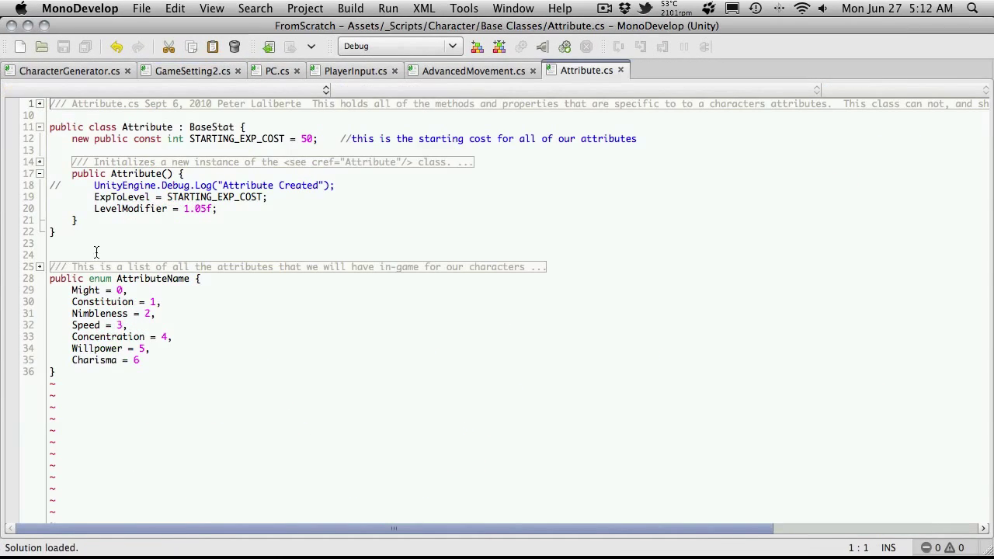
left_click_drag(52, 289, 223, 360)
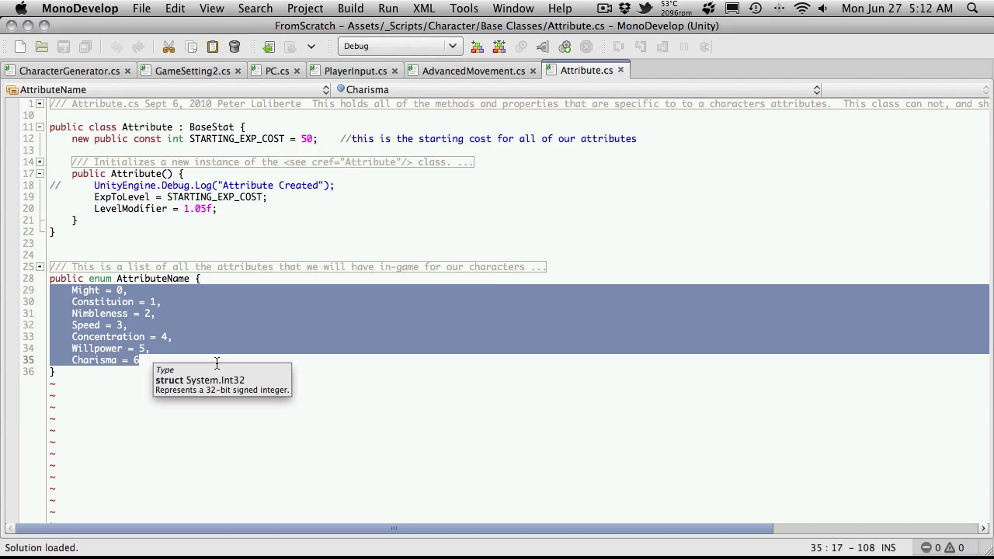
left_click(235, 373)
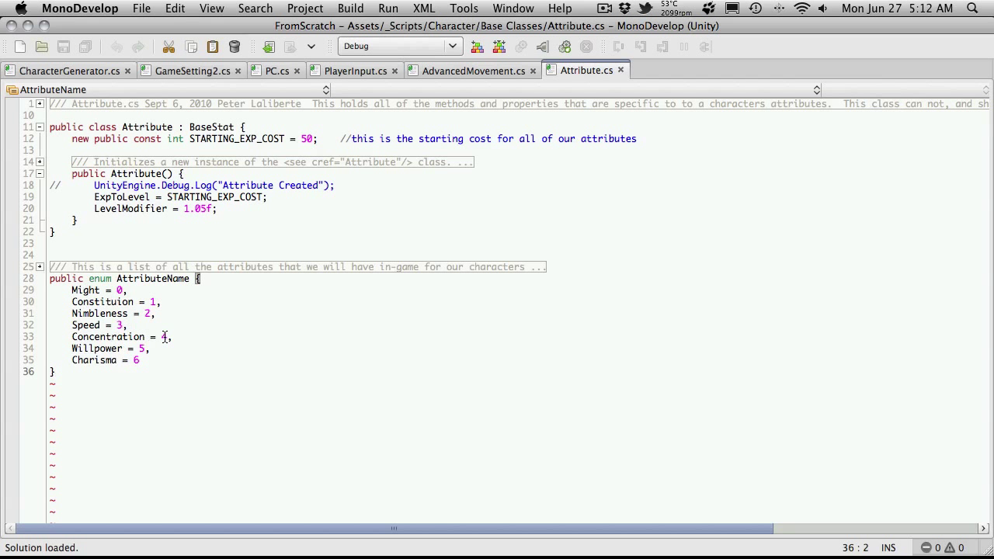
key("super+Tab")
key("super+Tab")
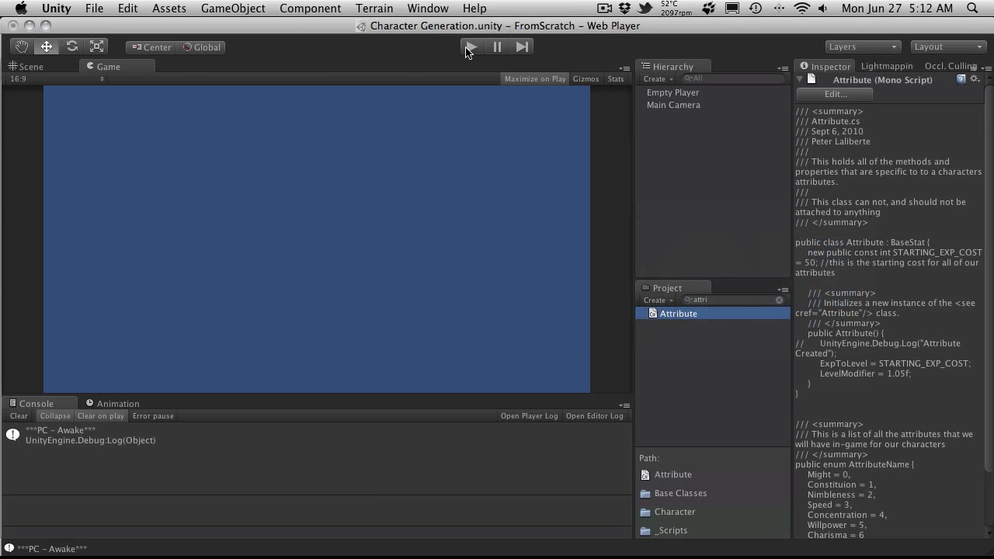
Step: Start Play mode, name the character 'Petey', and raise Constitution to 71
left_click(469, 48)
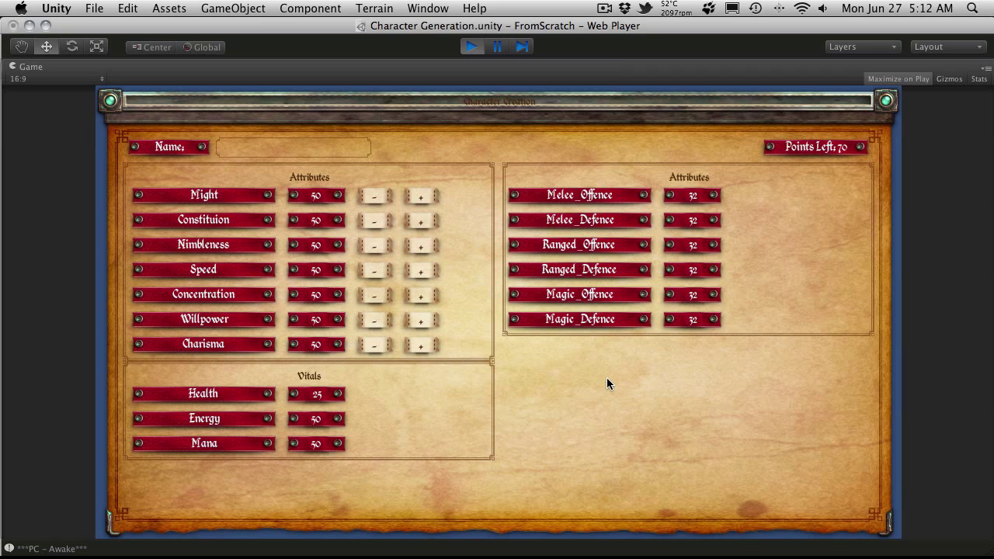
left_click(333, 146)
type("Petey")
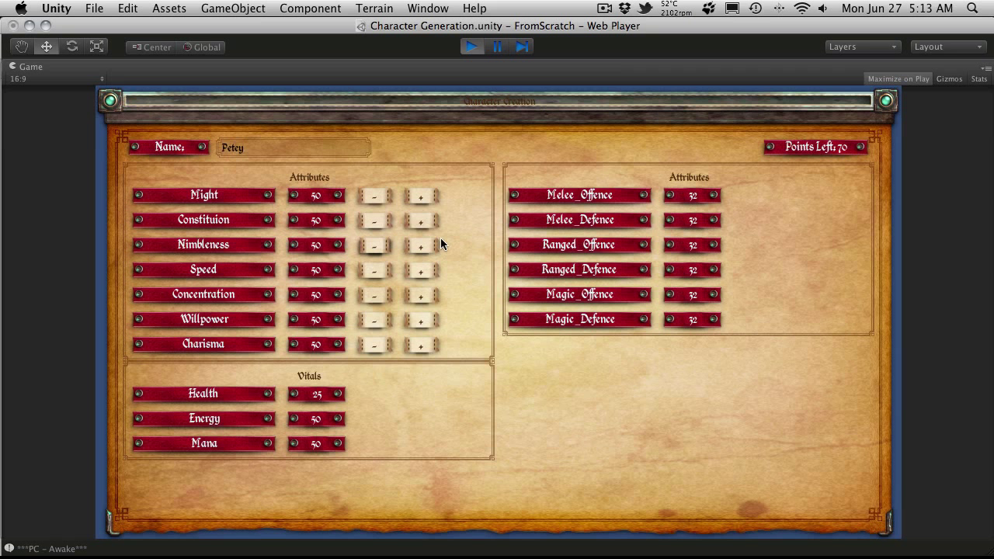
left_click(419, 223)
left_click(419, 223)
left_click(419, 222)
left_click(418, 223)
left_click(419, 223)
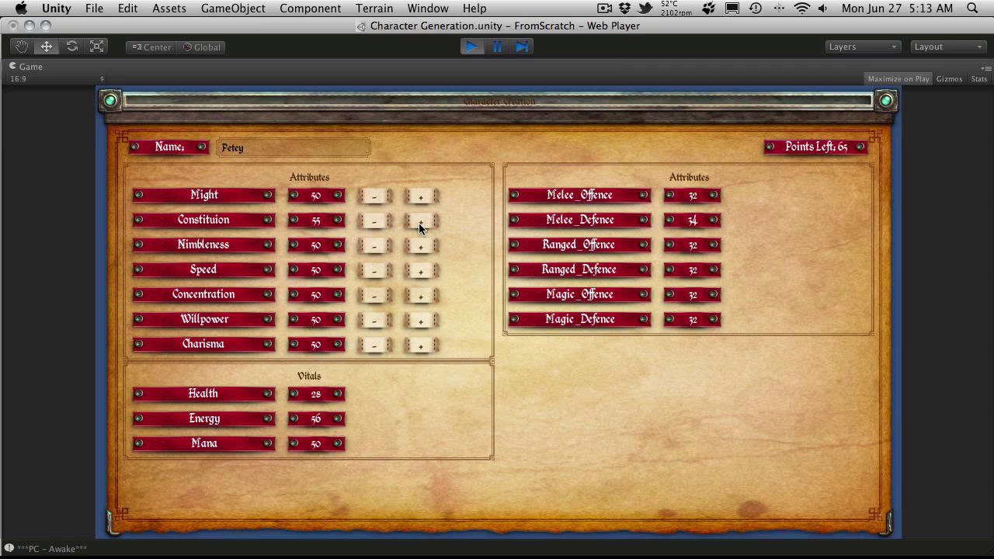
left_click(418, 223)
left_click(419, 223)
left_click(419, 223)
left_click(419, 222)
left_click(418, 223)
left_click(419, 223)
left_click(419, 223)
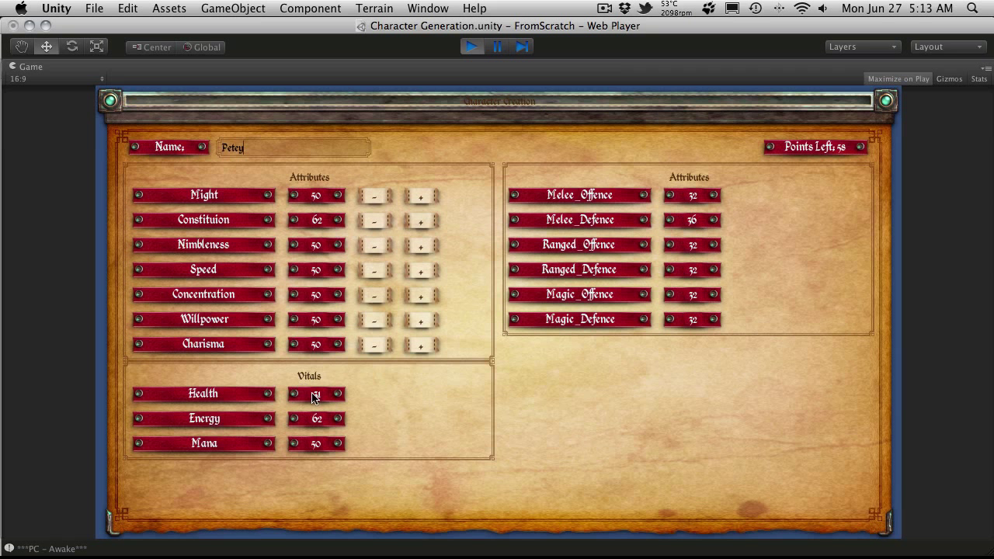
left_click(425, 224)
left_click(425, 220)
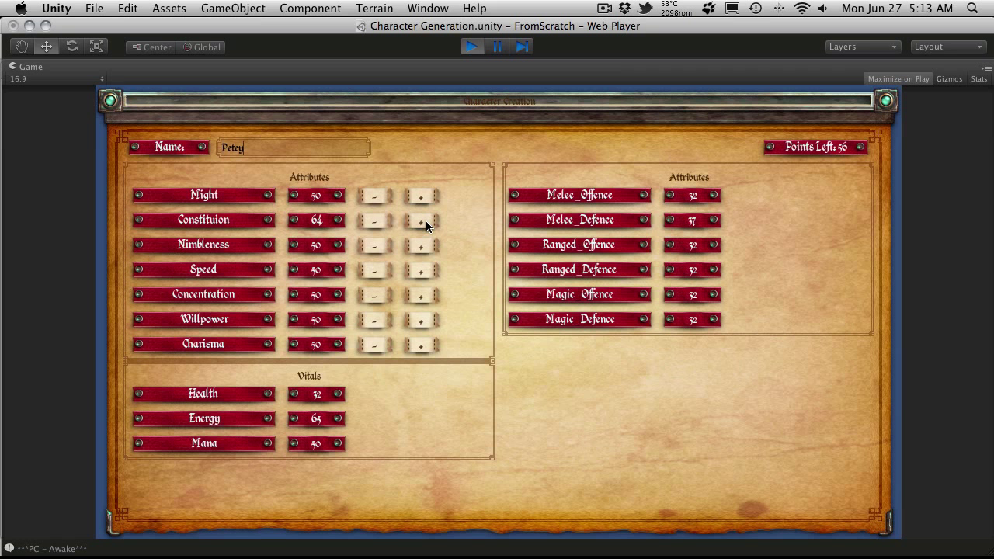
left_click(426, 221)
left_click(426, 221)
left_click(426, 221)
left_click(425, 221)
left_click(425, 221)
left_click(426, 221)
left_click(426, 221)
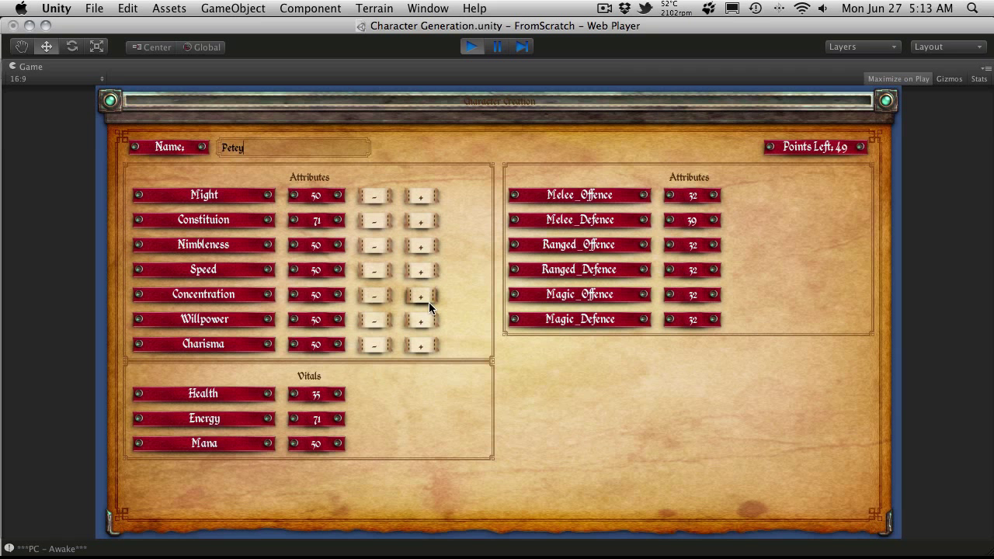
left_click(423, 320)
Step: Spend points raising Willpower, Nimbleness and Speed
left_click(422, 321)
left_click(423, 321)
left_click(422, 321)
left_click(422, 320)
left_click(423, 321)
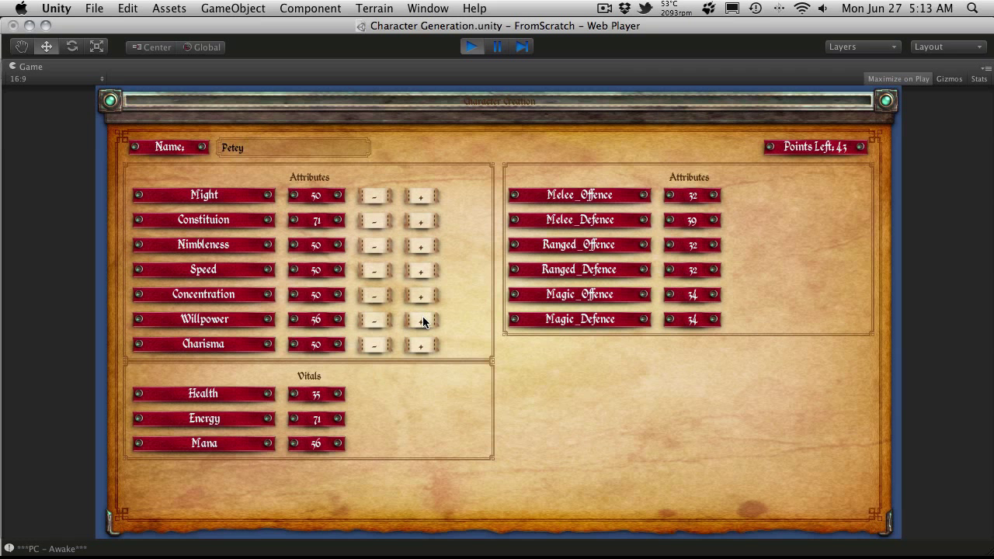
left_click(423, 321)
left_click(422, 321)
left_click(423, 321)
left_click(422, 321)
left_click(422, 321)
left_click(422, 319)
left_click(422, 317)
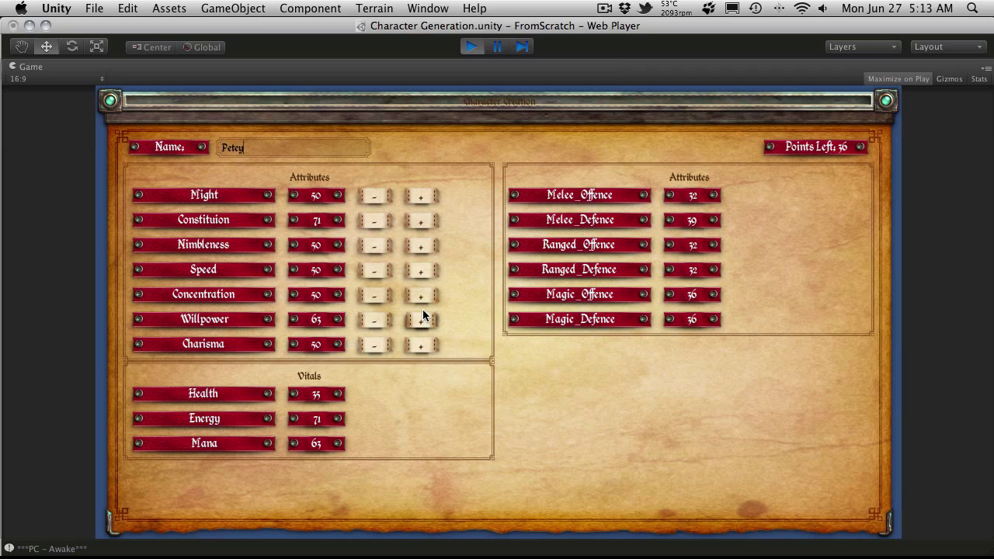
left_click(426, 243)
left_click(425, 244)
left_click(426, 243)
left_click(426, 244)
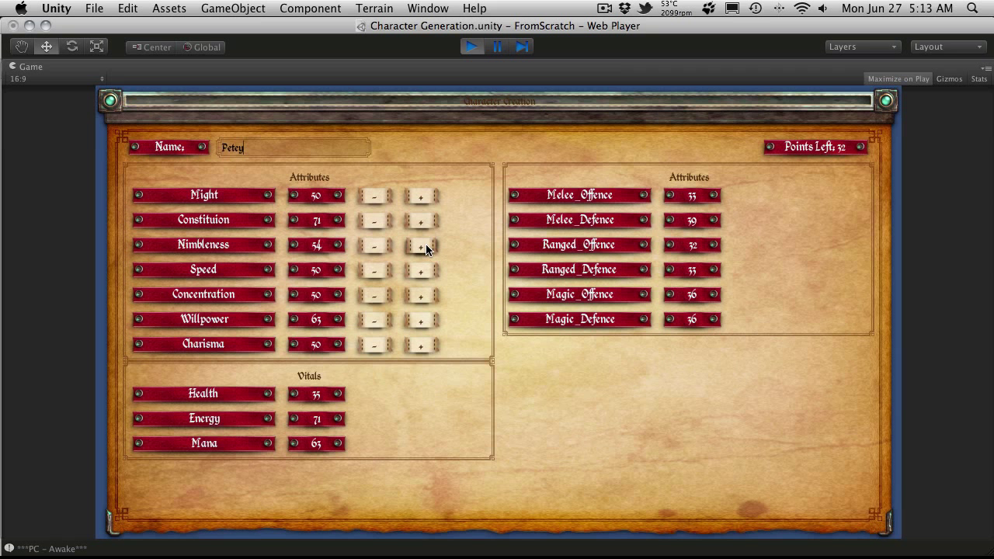
left_click(425, 270)
left_click(426, 265)
left_click(426, 264)
left_click(425, 264)
left_click(425, 265)
left_click(426, 265)
left_click(425, 265)
left_click(426, 265)
Step: Put the remaining points into Constitution until 95 with 0 left, then click Next
left_click(418, 220)
left_click(419, 220)
left_click(418, 220)
left_click(419, 220)
left_click(418, 220)
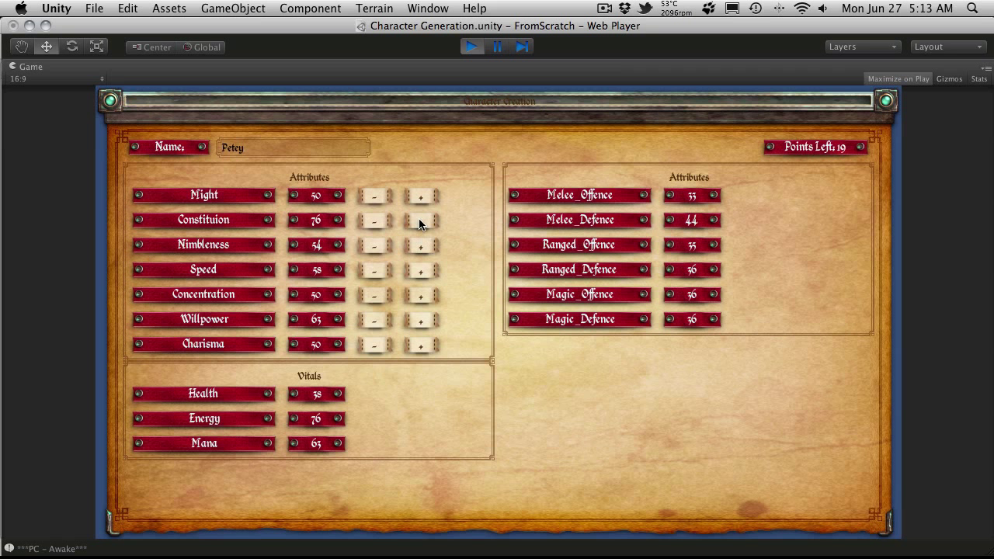
left_click(418, 220)
left_click(419, 220)
left_click(419, 219)
left_click(418, 220)
left_click(419, 220)
left_click(418, 220)
left_click(418, 220)
left_click(419, 220)
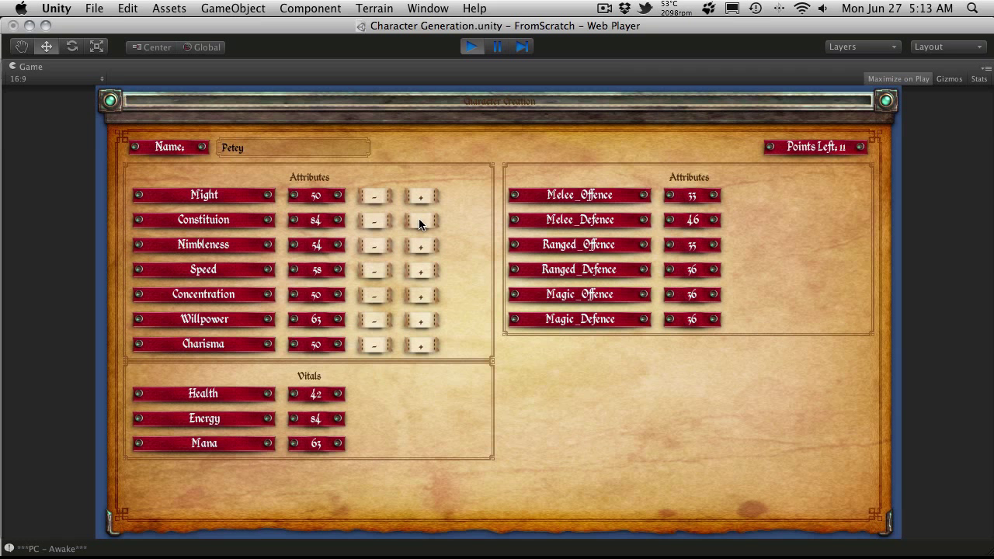
left_click(419, 220)
left_click(419, 220)
left_click(419, 220)
left_click(419, 220)
left_click(418, 220)
left_click(419, 220)
left_click(419, 220)
left_click(419, 220)
left_click(419, 219)
left_click(418, 220)
left_click(418, 220)
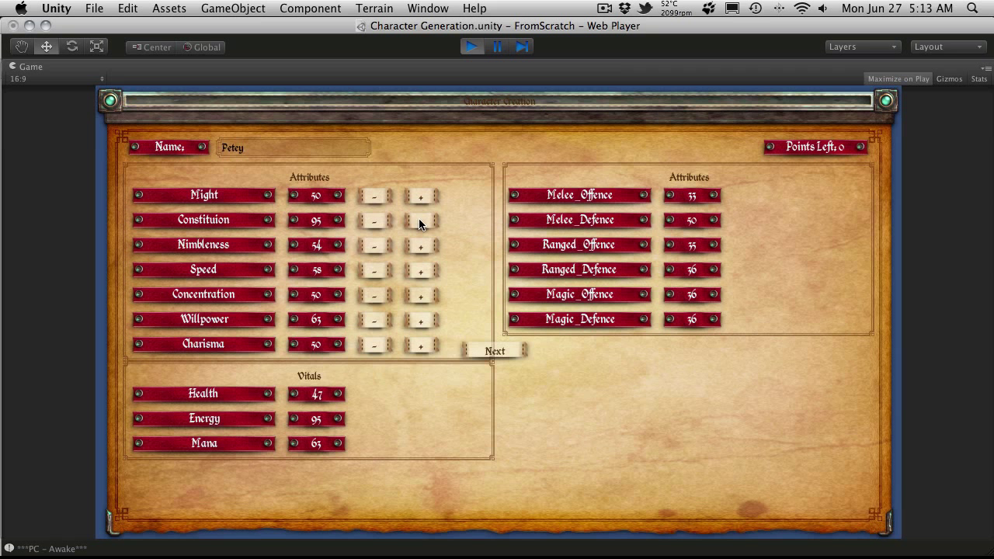
left_click(496, 353)
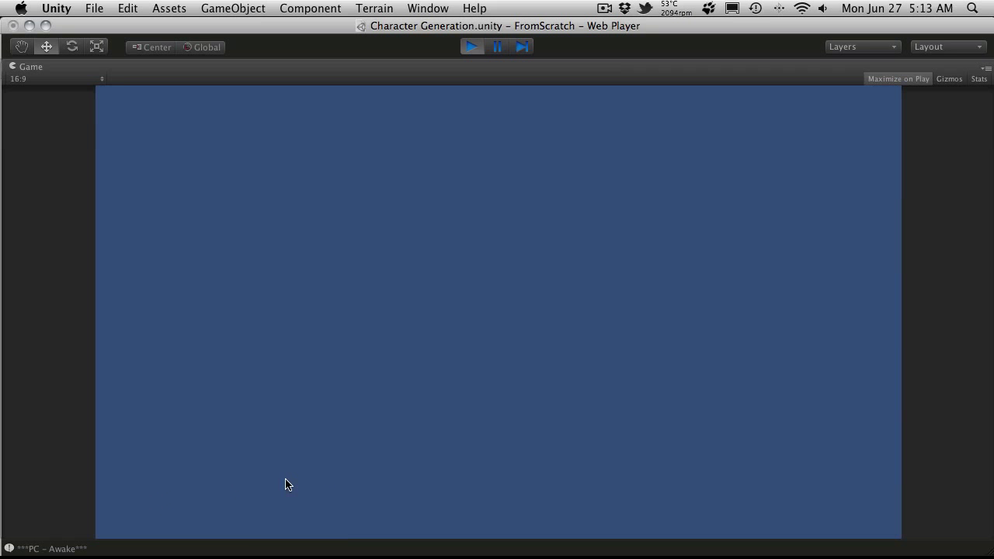
Step: Stop the game, rerun it with Cmd+P to check the fresh creation screen, then stop
left_click(468, 47)
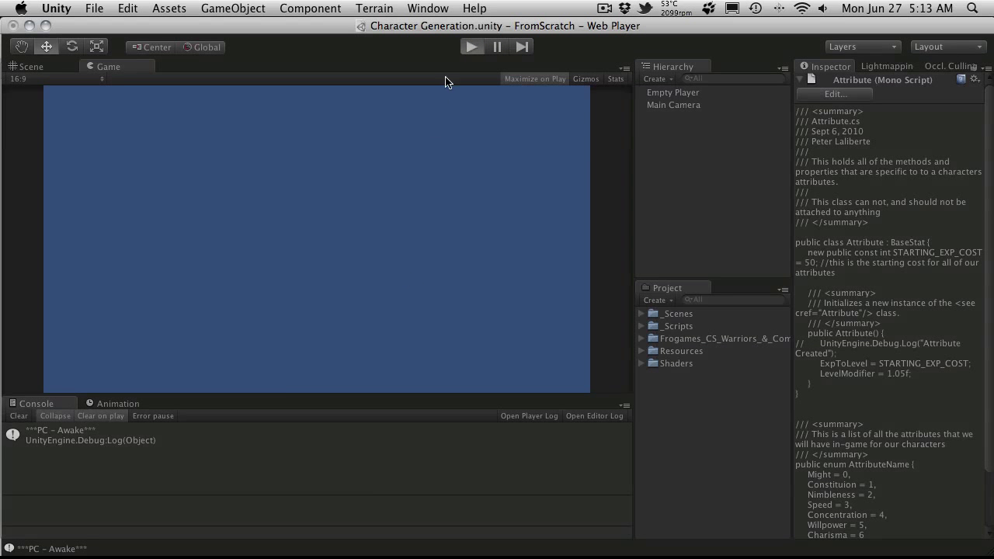
key("super+p")
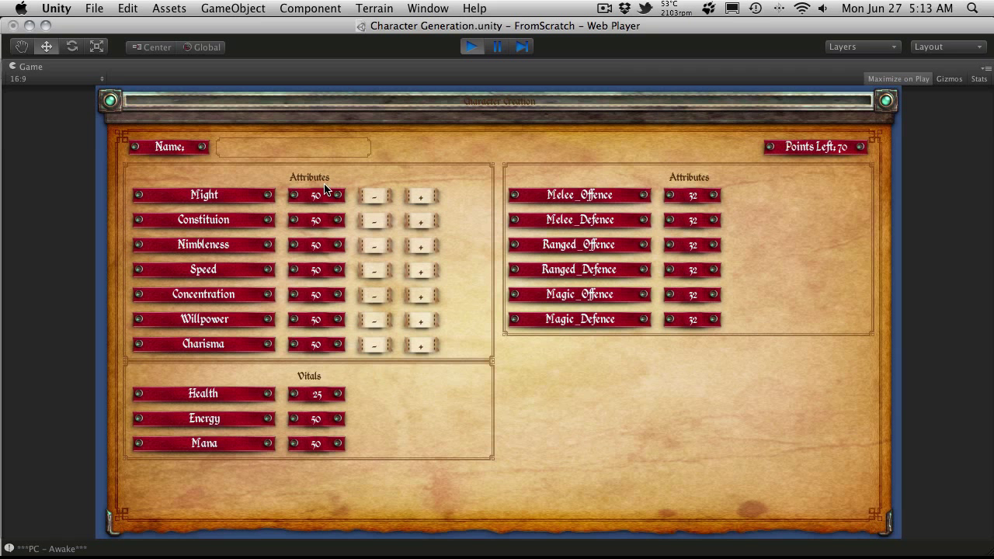
left_click(471, 47)
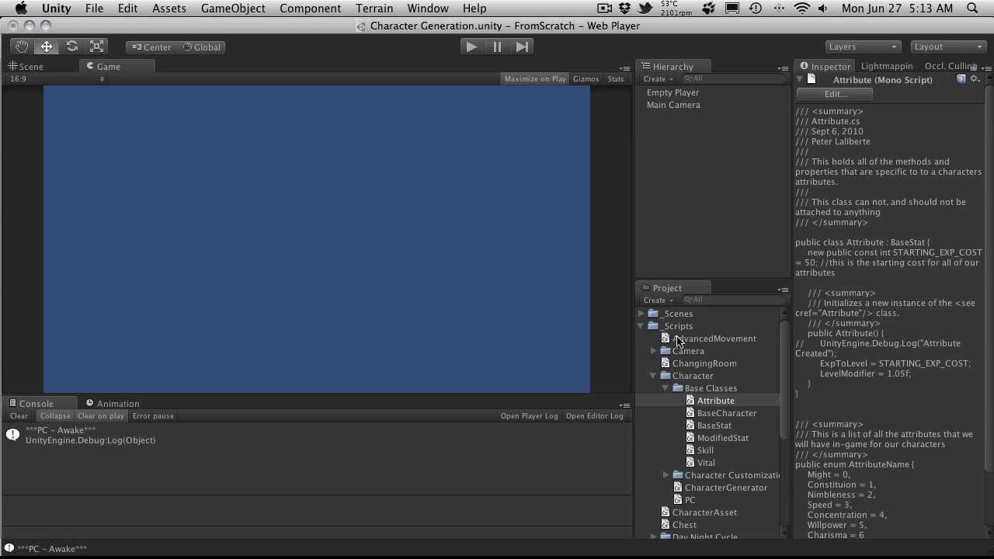
Step: Collapse _Scripts, expand Resources, and add a new folder named Character inside Resources
left_click(642, 326)
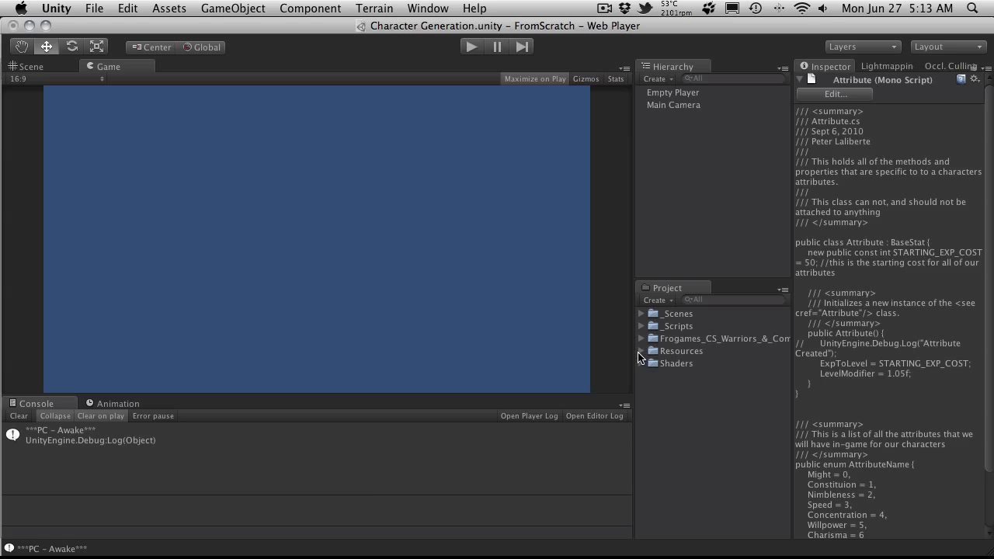
left_click(642, 351)
left_click(670, 352)
right_click(668, 351)
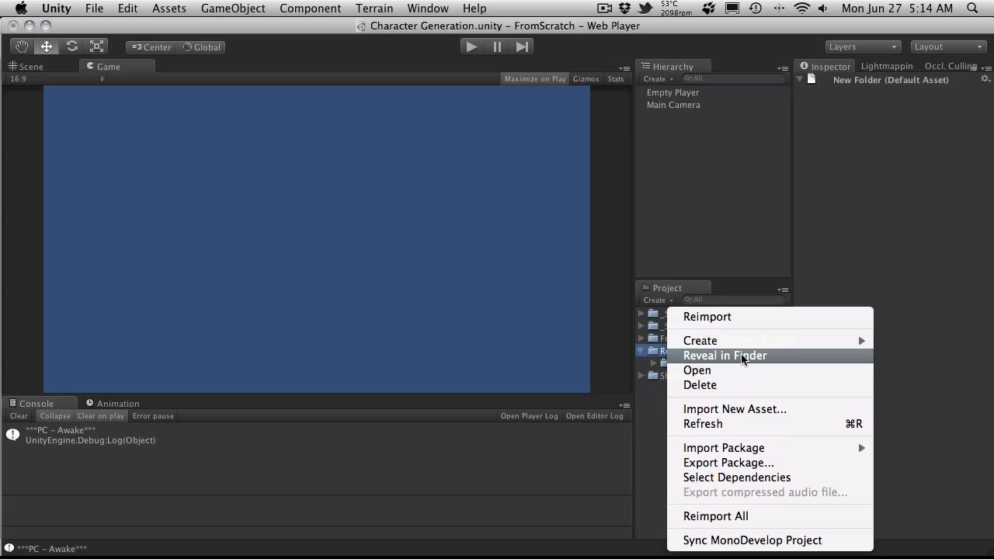
mouse_move(864, 342)
left_click(923, 321)
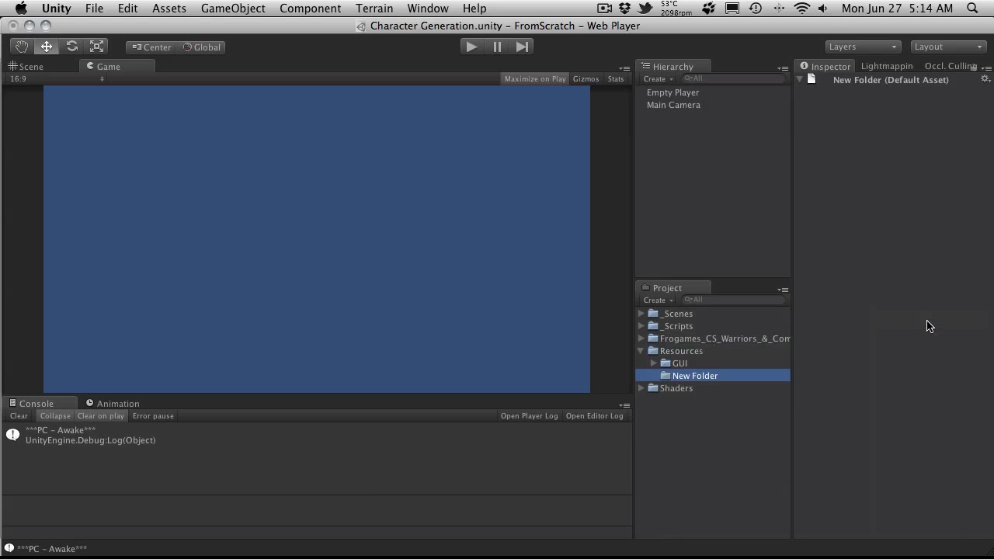
type("Pl")
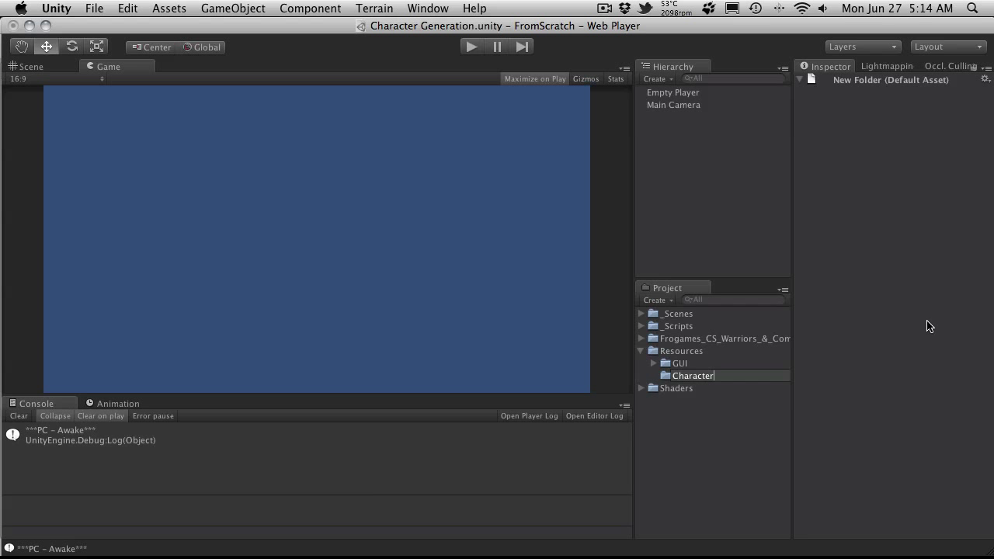
key("Return")
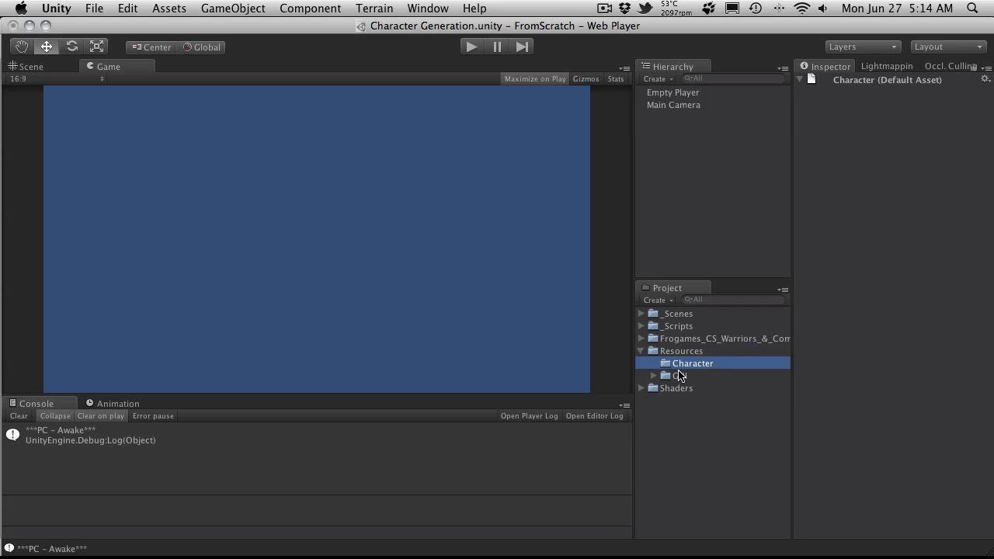
Step: Check MALE_MODEL_PATH (Character/Model/Prefab/Human/Male/) in GameSetting2.cs, then return to Unity
key("super+Tab")
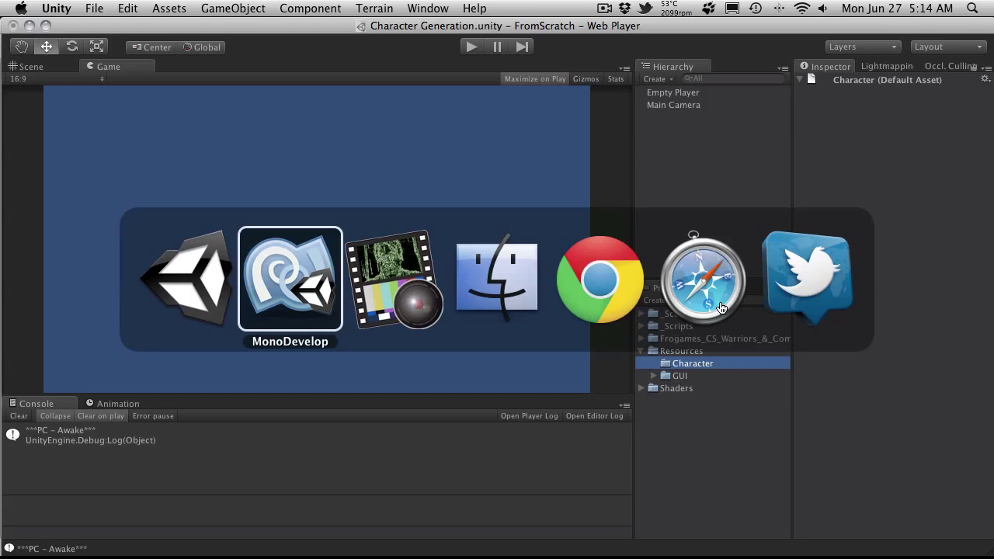
left_click(187, 70)
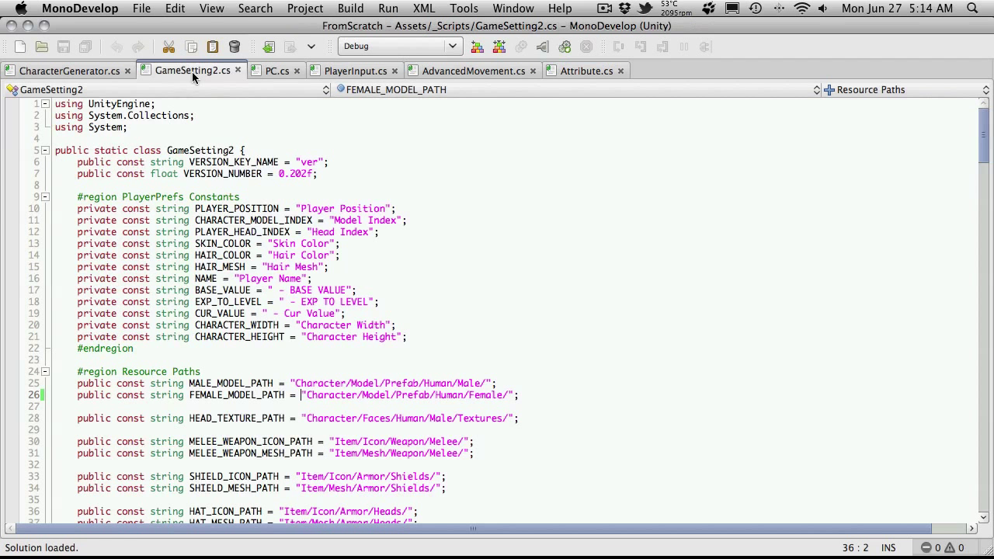
scroll(357, 386, "down", 5)
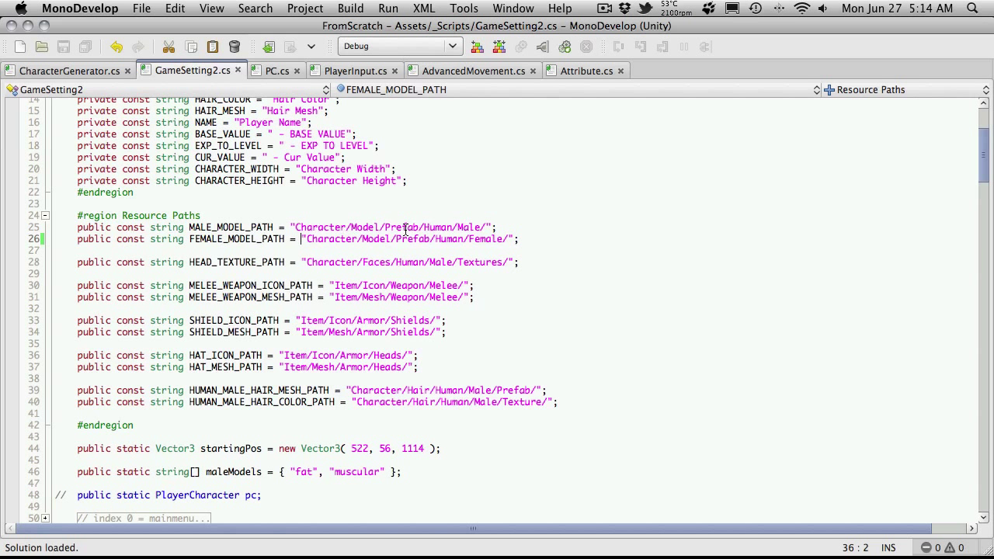
key("super+Tab")
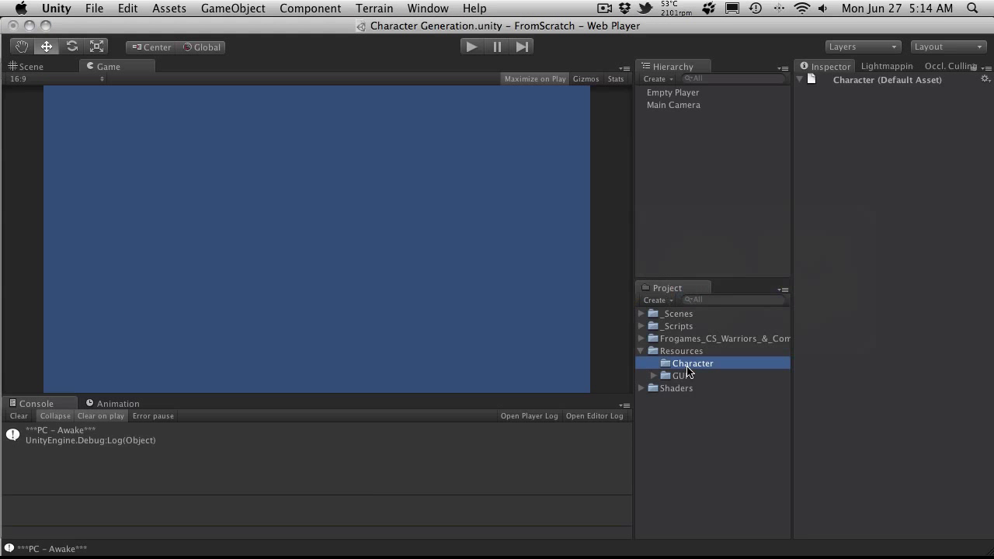
Step: Create a Model folder inside the Character folder
right_click(687, 369)
mouse_move(812, 345)
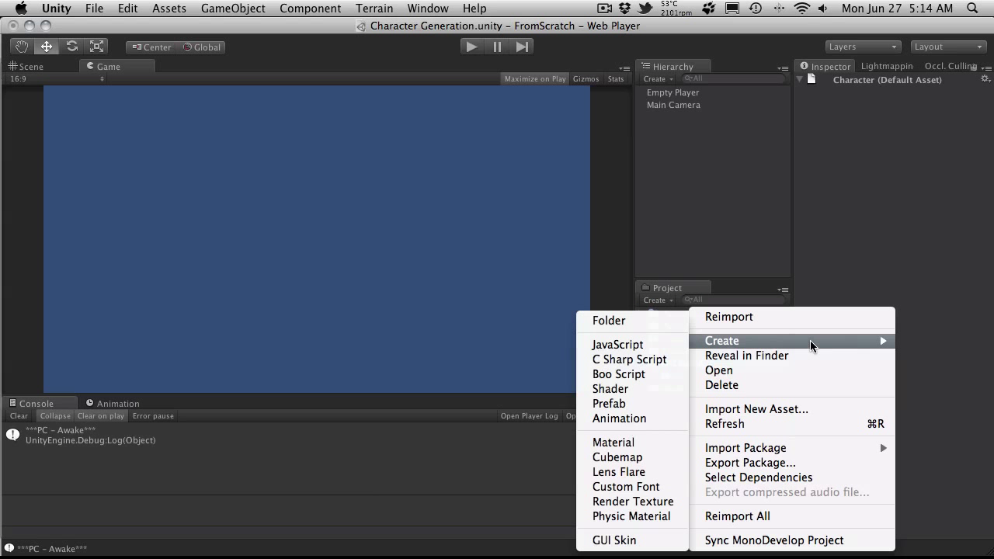
left_click(644, 322)
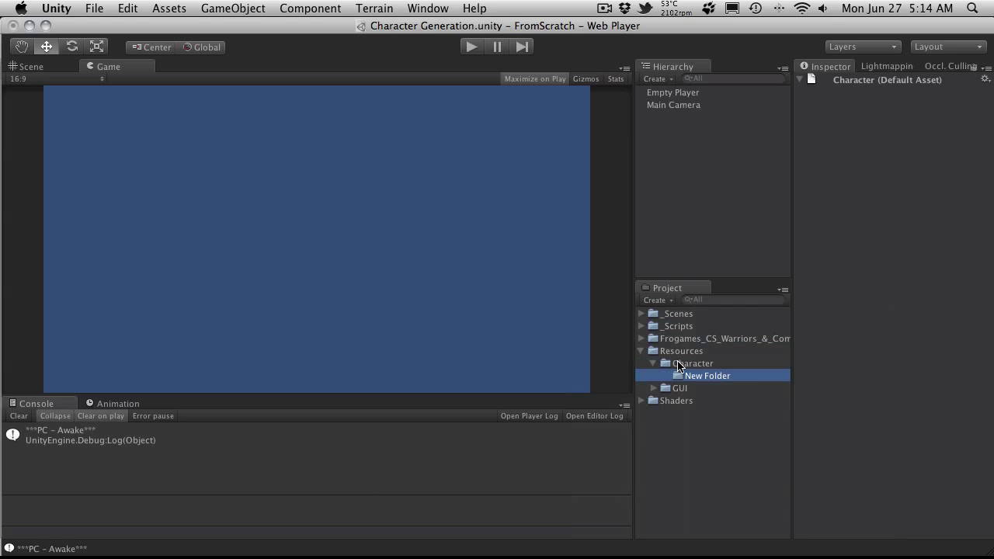
type("Mo")
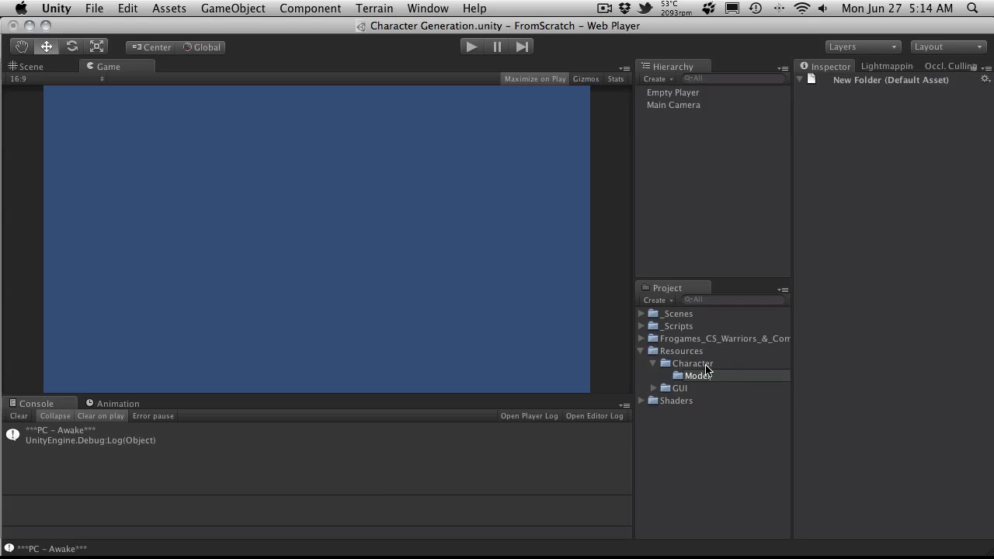
type("del")
key("Return")
Step: Create an extra folder in Character, then delete the unwanted folder
right_click(714, 375)
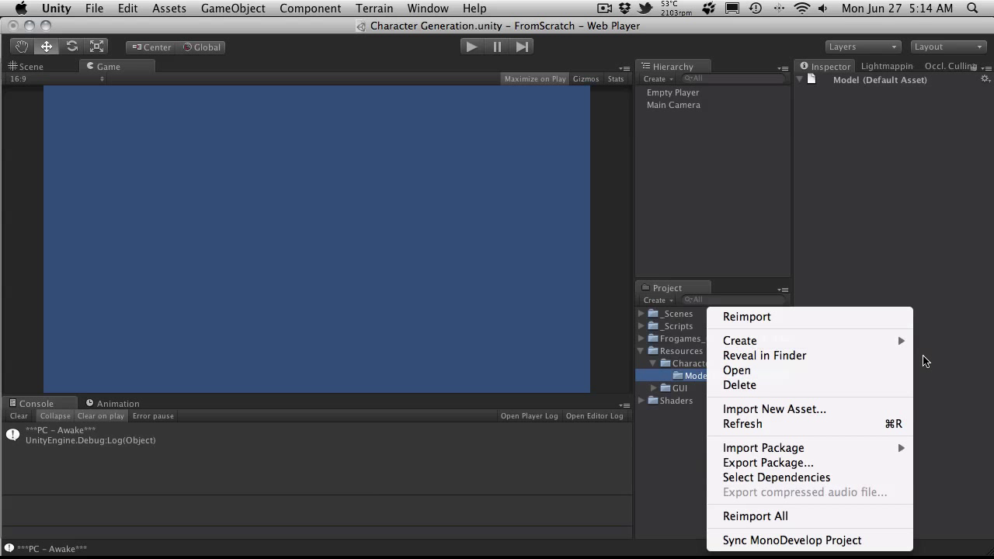
left_click(888, 235)
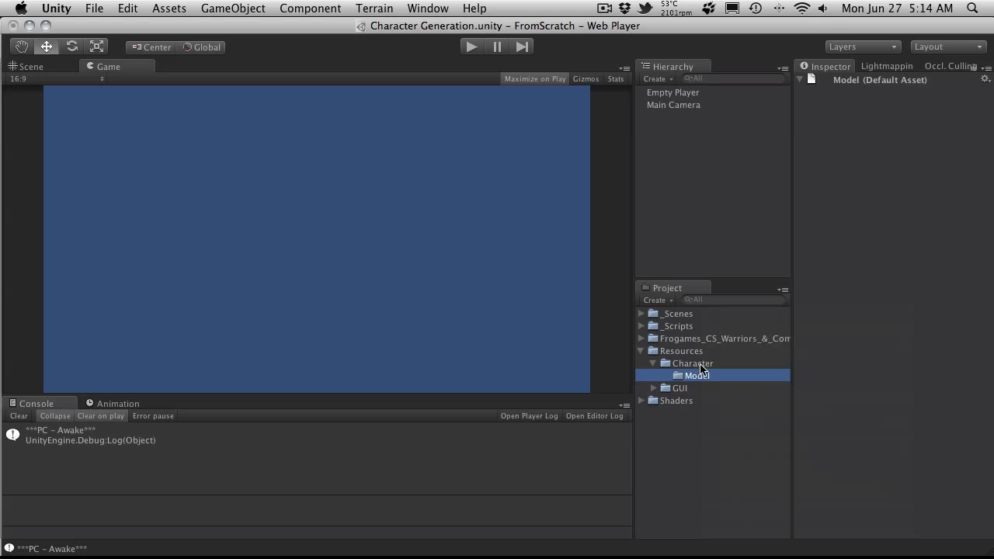
right_click(701, 365)
mouse_move(704, 343)
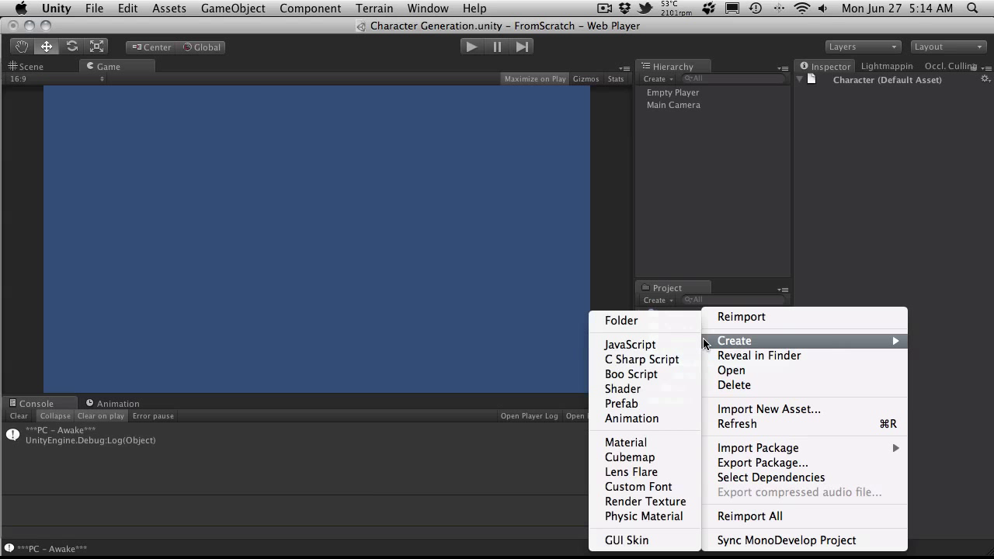
left_click(666, 324)
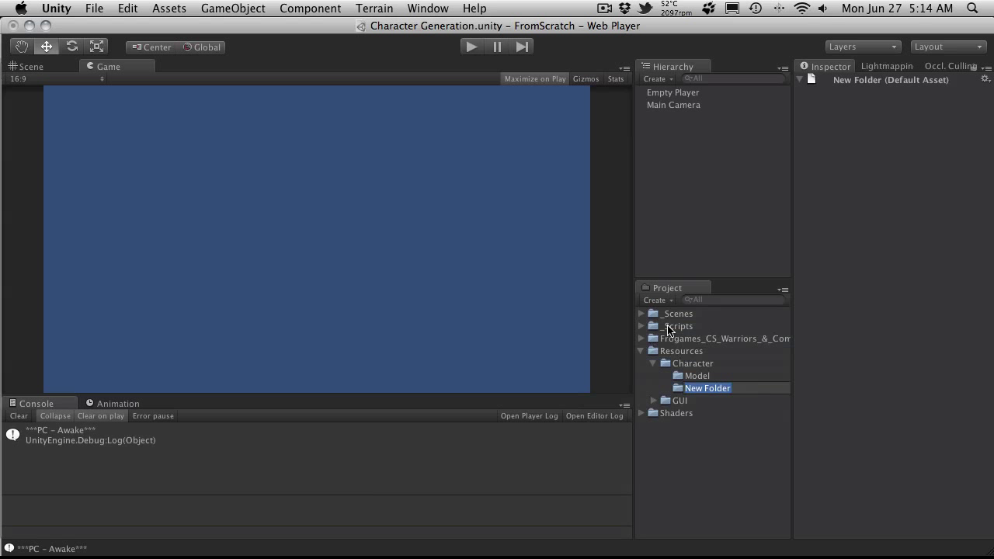
type("P")
left_click(715, 478)
key("super+BackSpace")
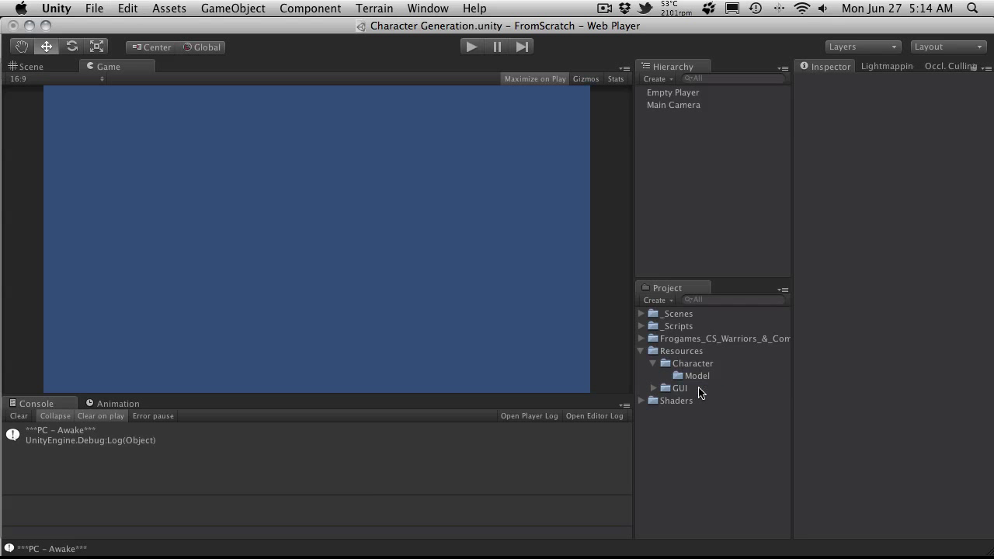
Step: Create a prefab in Character from the Hierarchy's Empty Player, named Empty Player
left_click(697, 365)
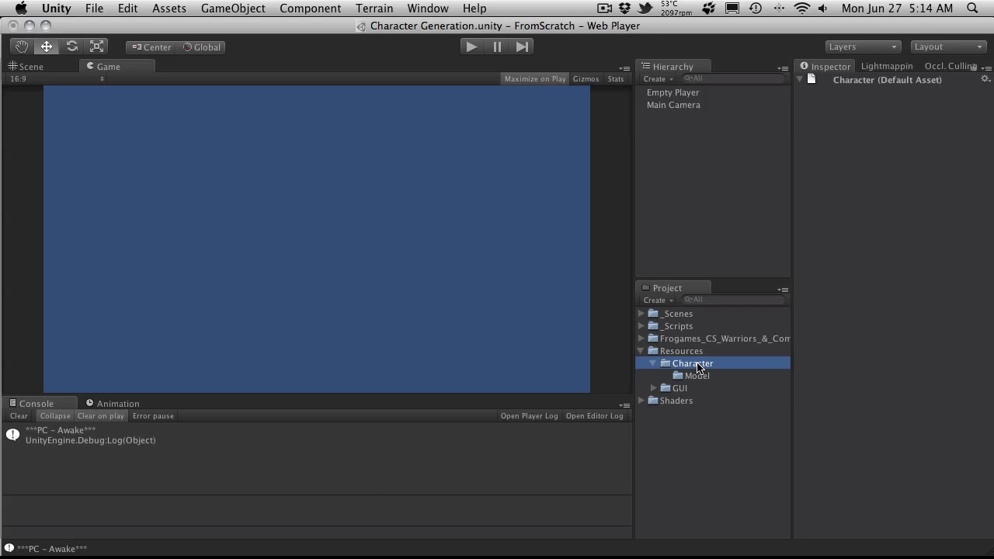
right_click(698, 363)
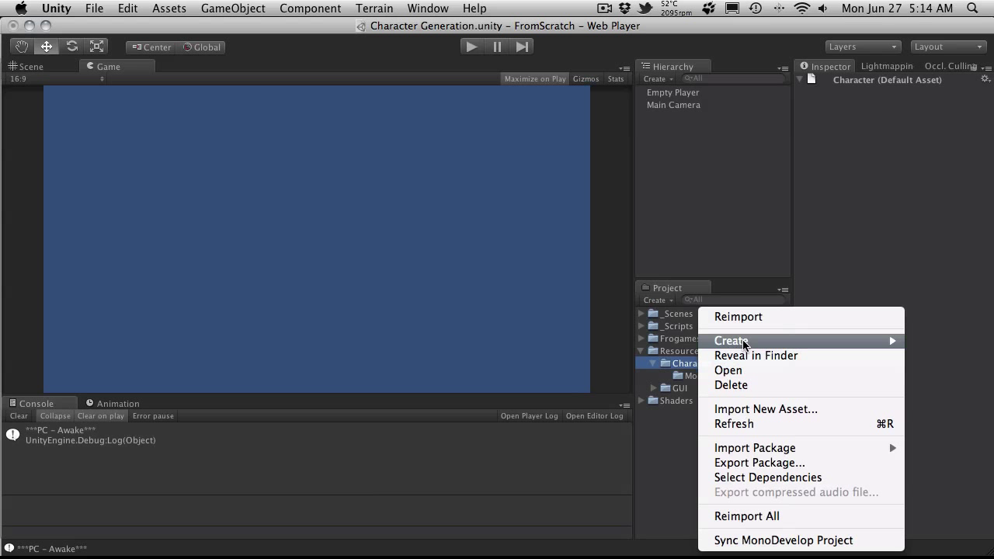
mouse_move(885, 341)
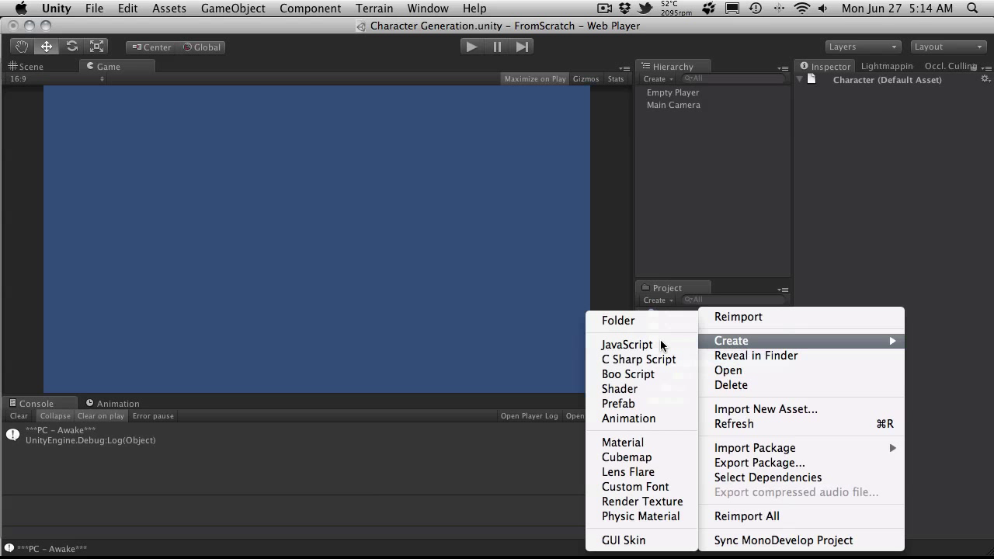
left_click(635, 403)
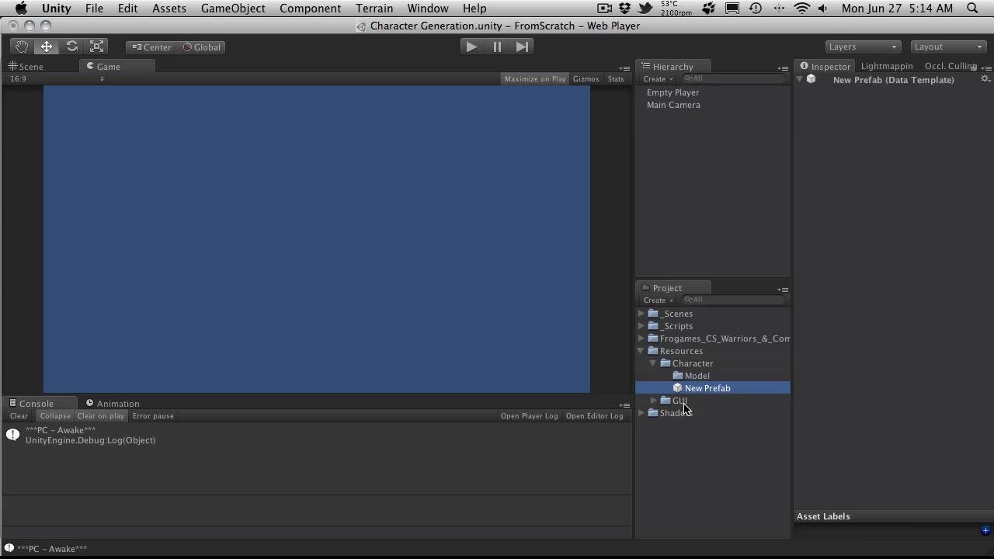
left_click_drag(694, 93, 711, 394)
left_click(710, 390)
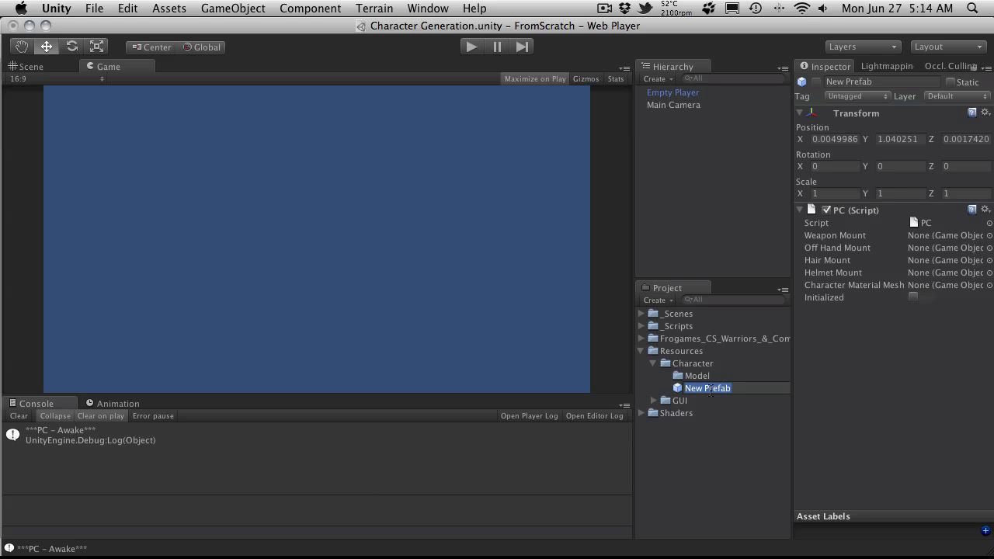
type("Empty Player")
key("Return")
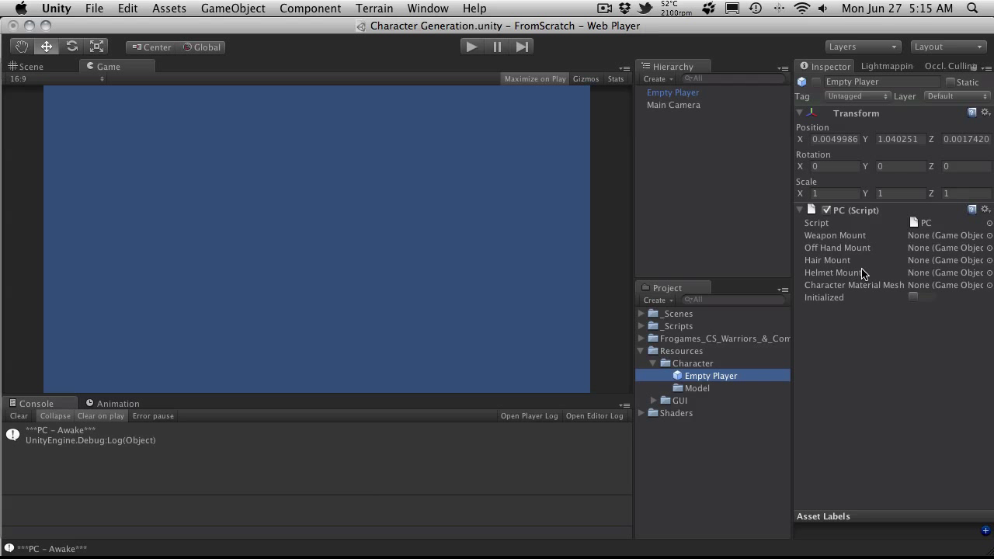
Step: Select the Model folder and recheck the resource paths in the code editor
left_click(696, 389)
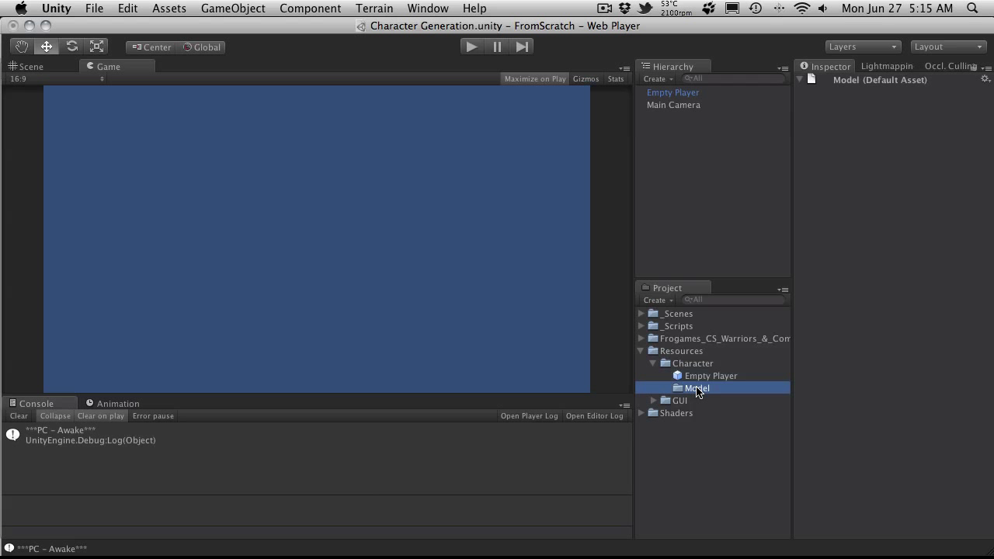
right_click(698, 391)
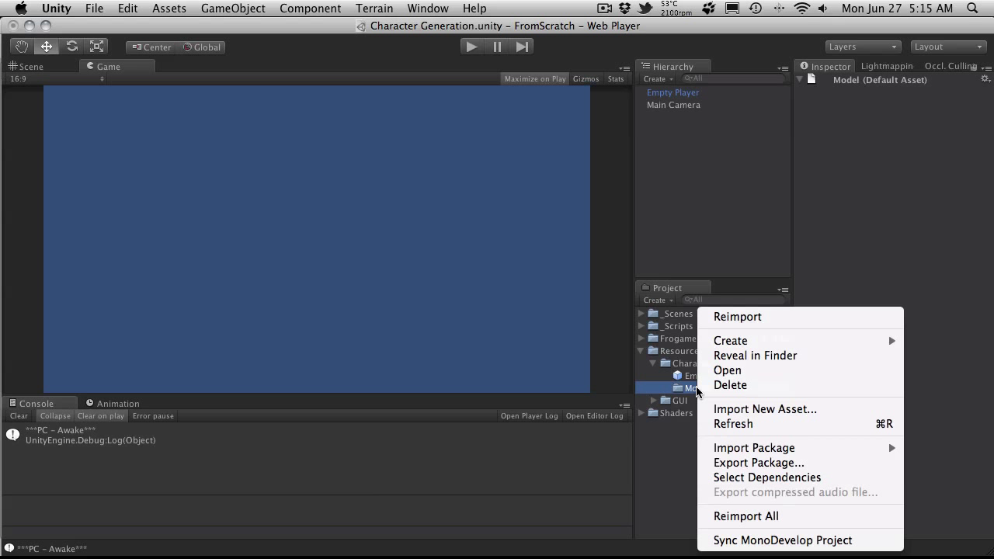
left_click(673, 435)
key("super+Tab")
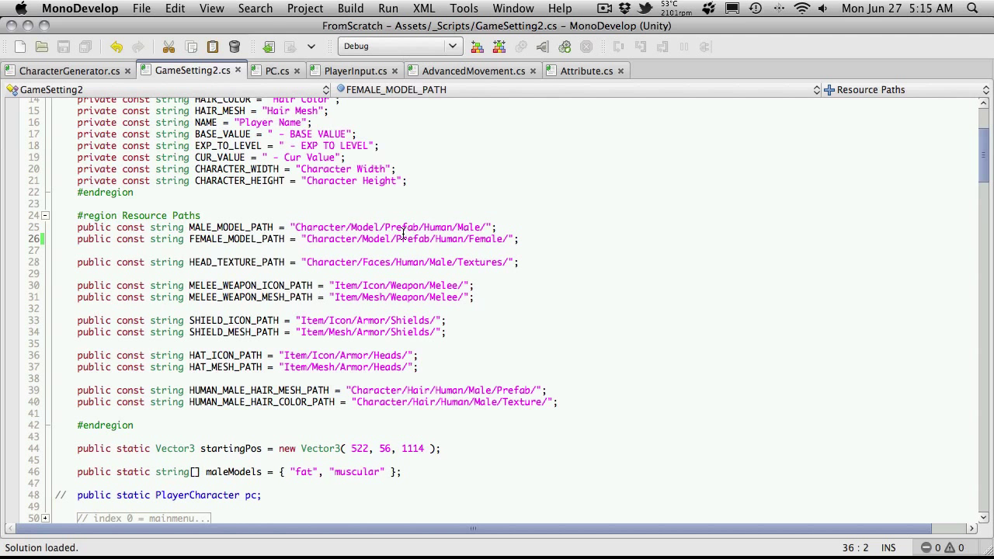
key("super+Tab")
Step: Create a Prefab folder inside Model
right_click(703, 390)
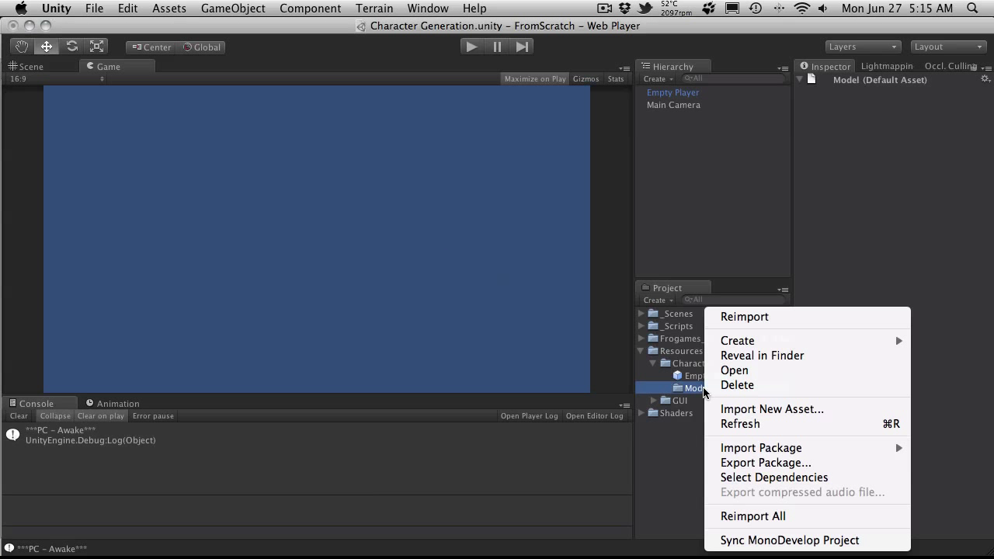
mouse_move(887, 342)
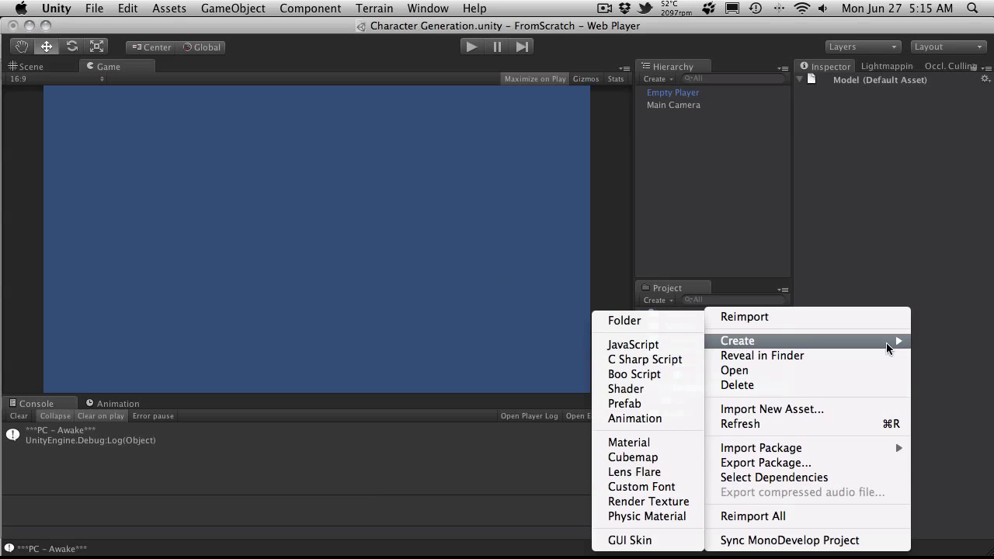
left_click(640, 327)
type("Prefab")
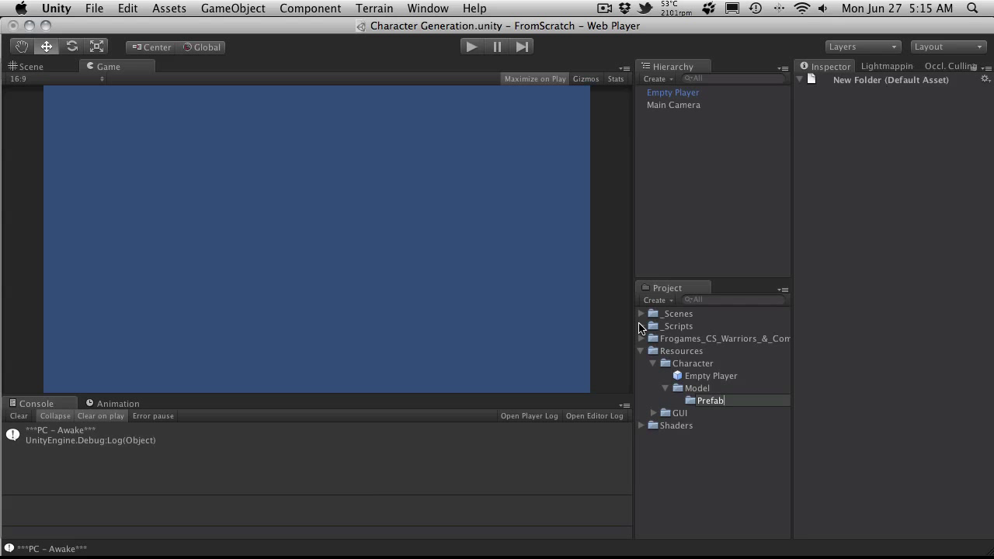
key("Return")
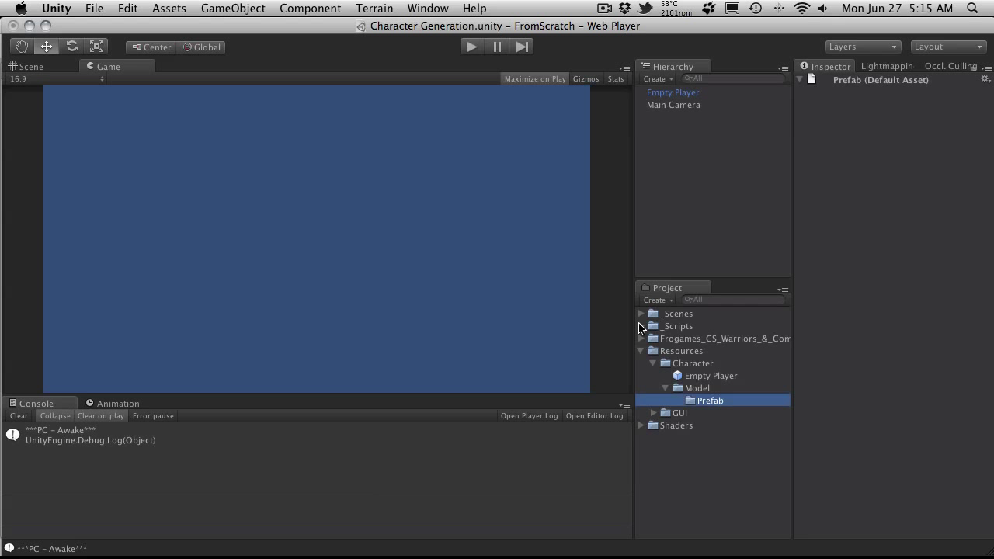
Step: Duplicate Prefab, rename the copy Human, and move it into Prefab
key("super+d")
key("Return")
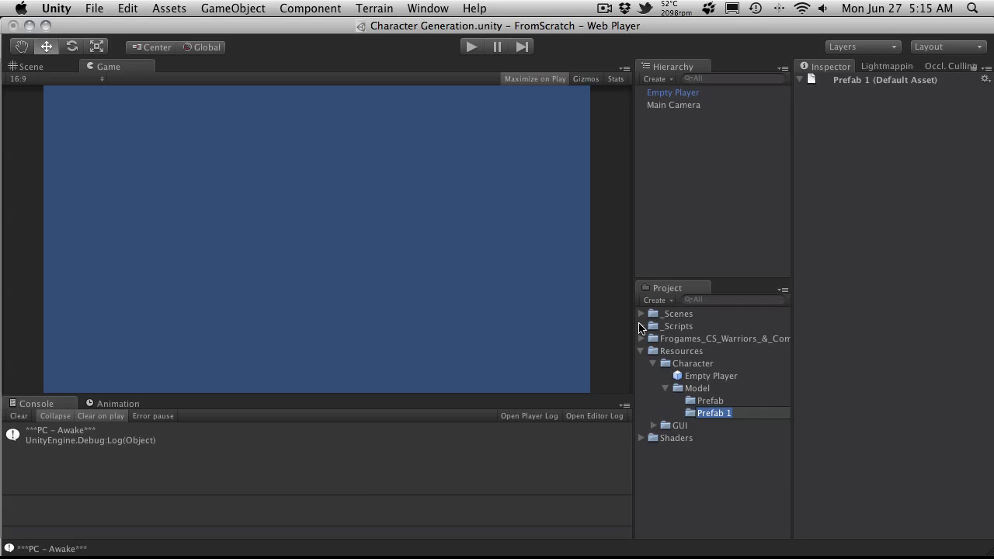
type("Human")
key("Return")
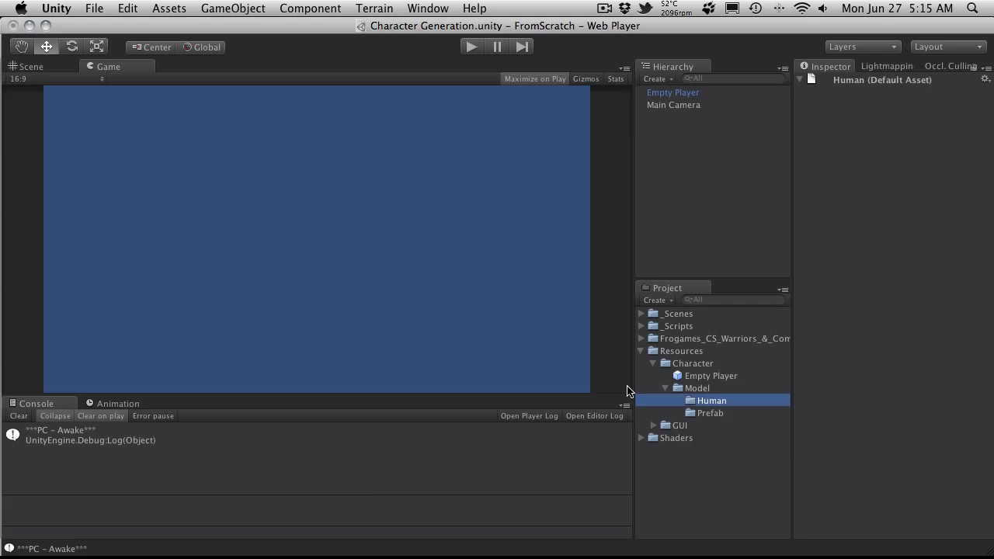
left_click_drag(712, 400, 717, 413)
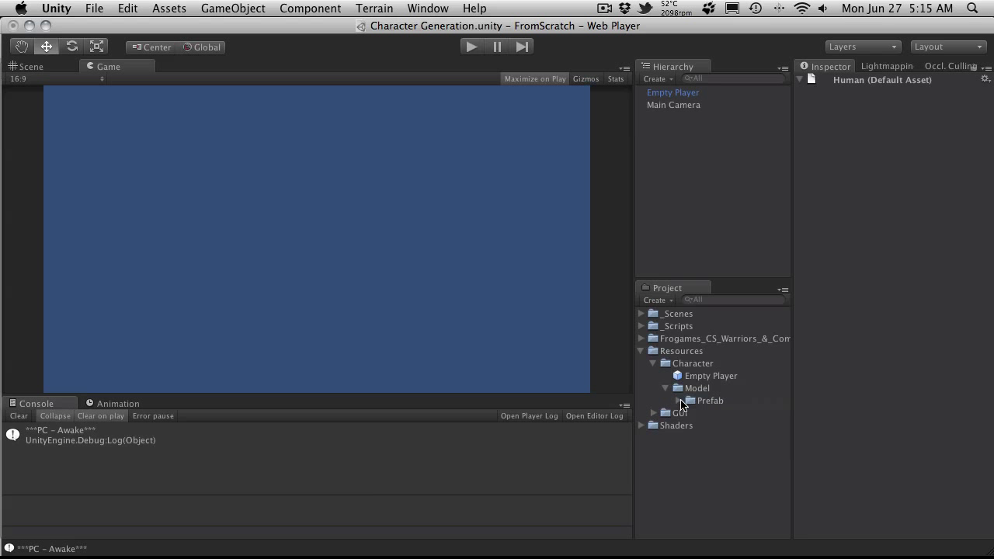
left_click(679, 401)
left_click(721, 438)
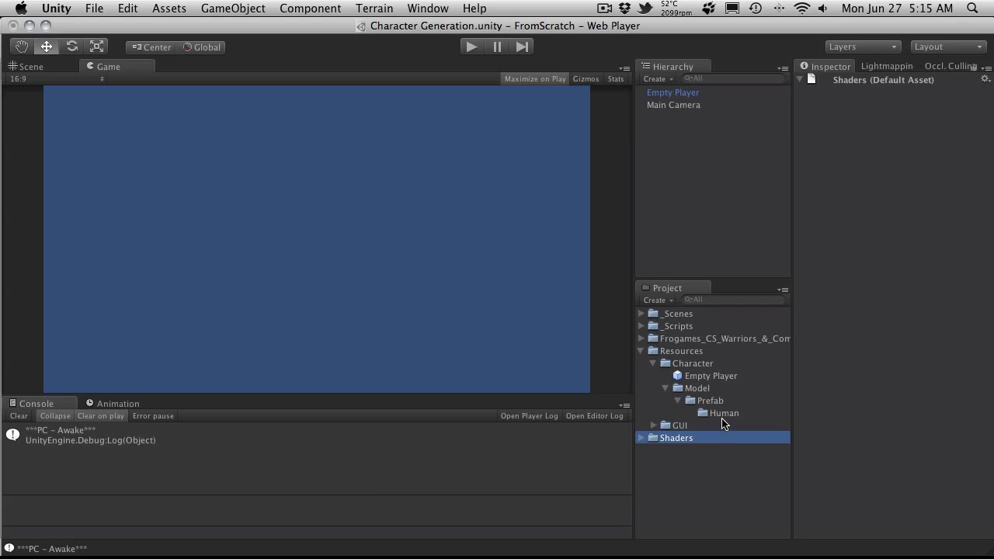
left_click(727, 414)
Step: Duplicate Human, rename the copy Male, and move it into Human
key("super+d")
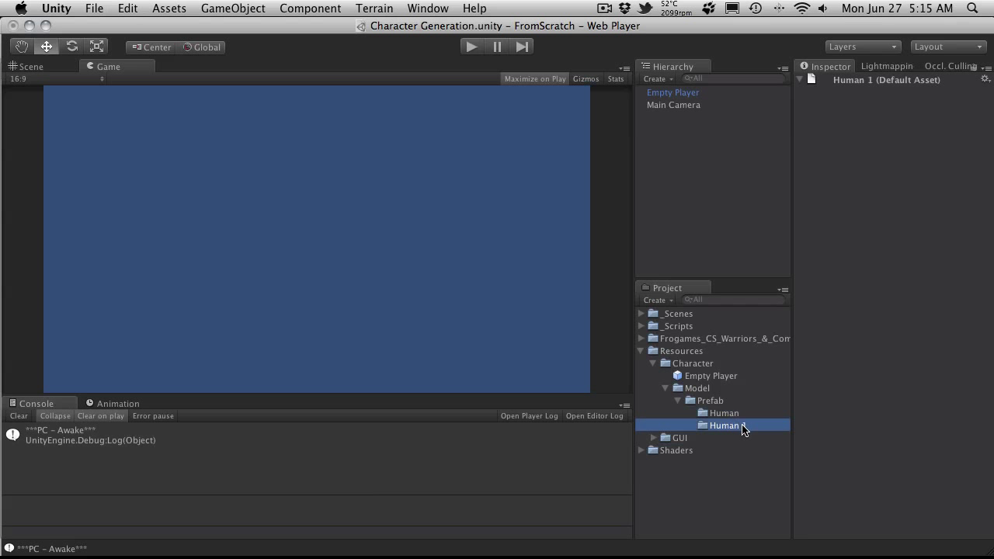
key("Return")
key("Right")
key("BackSpace")
key("BackSpace")
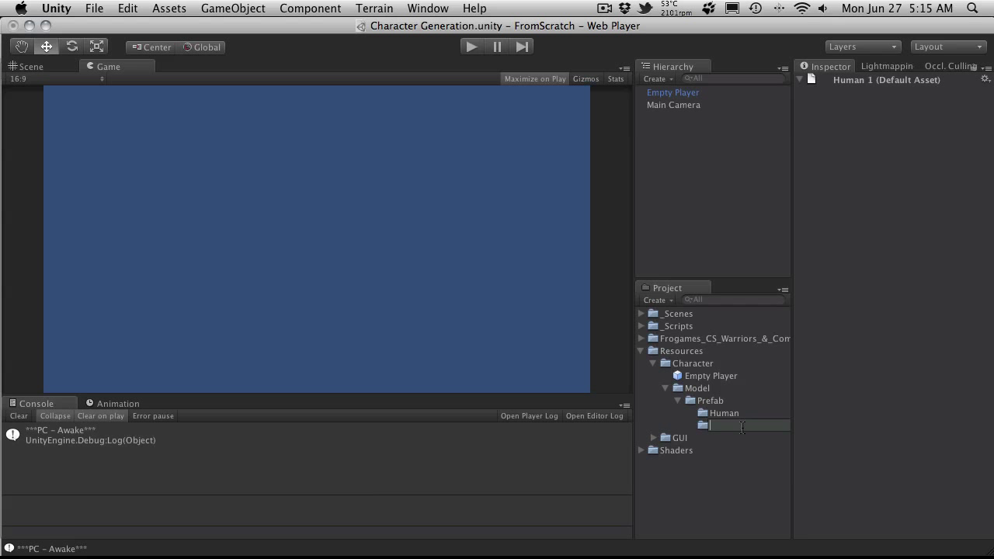
type("Male")
key("Return")
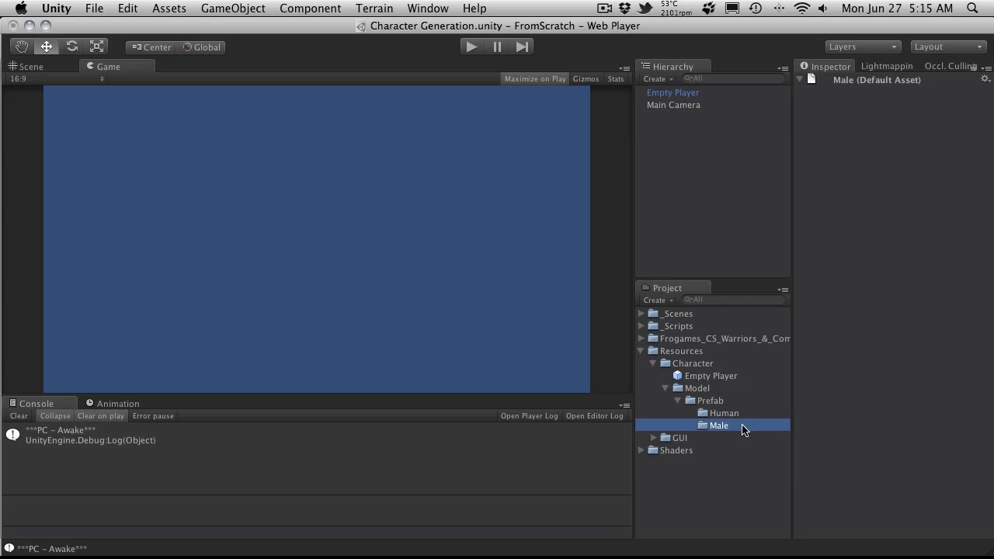
left_click_drag(721, 426, 730, 416)
Step: Create a Female folder inside Human
right_click(730, 414)
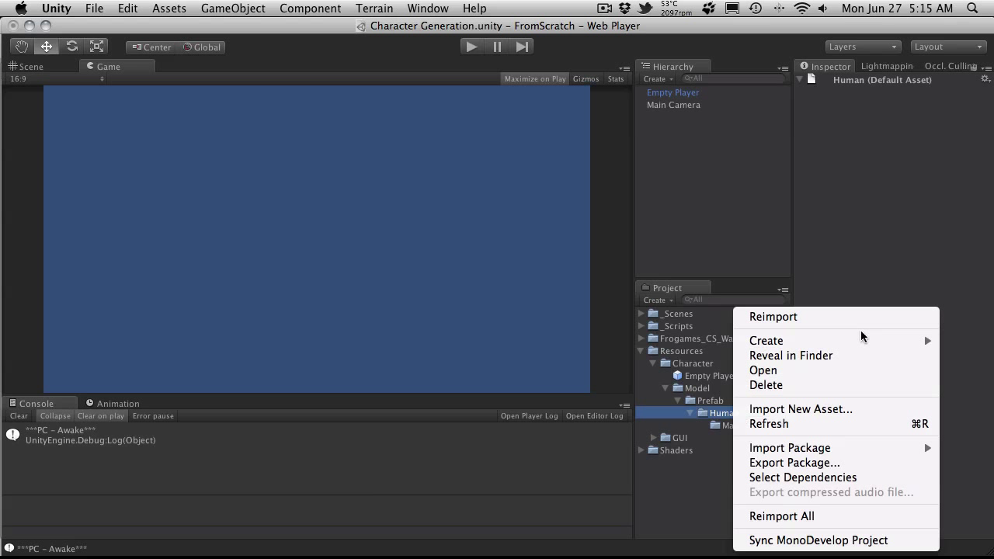
mouse_move(887, 343)
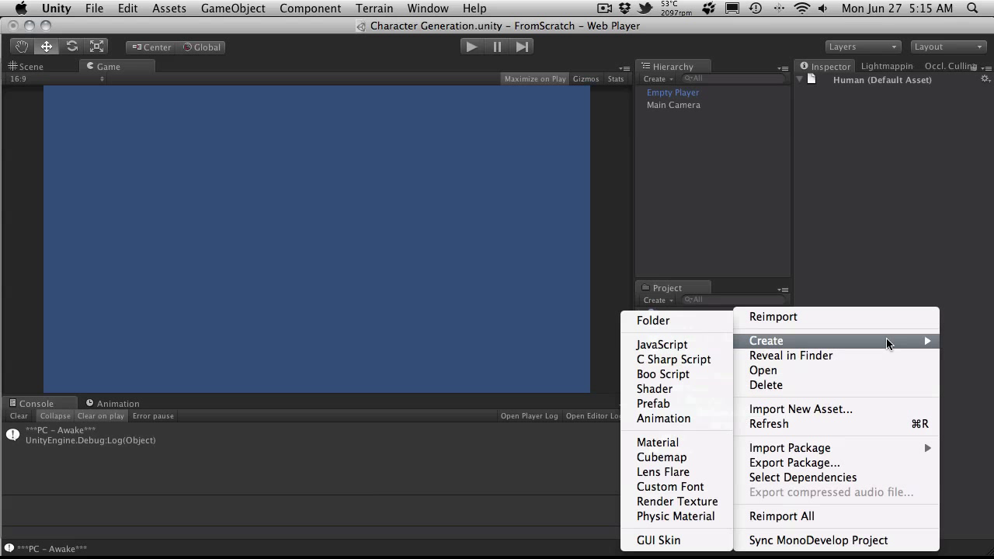
left_click(688, 321)
type("Female")
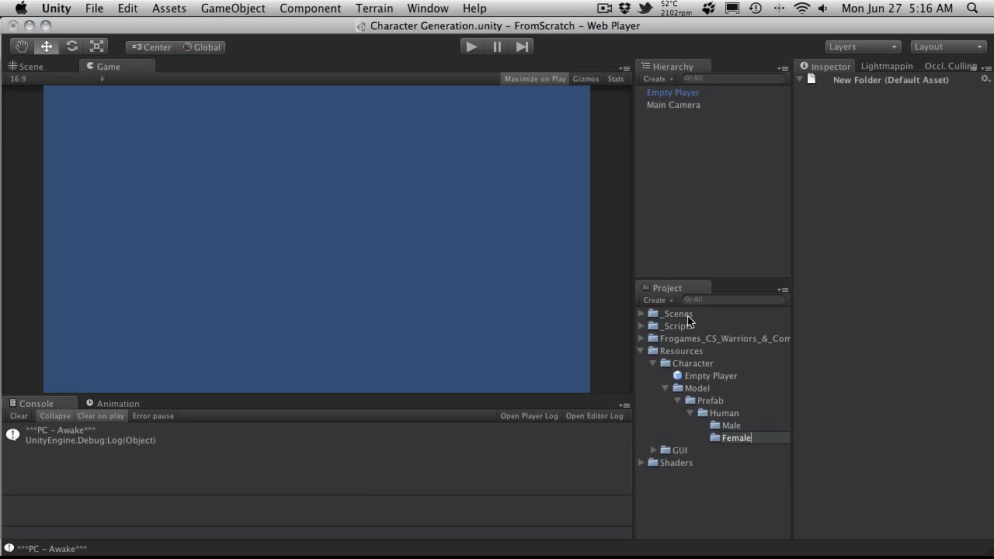
key("Return")
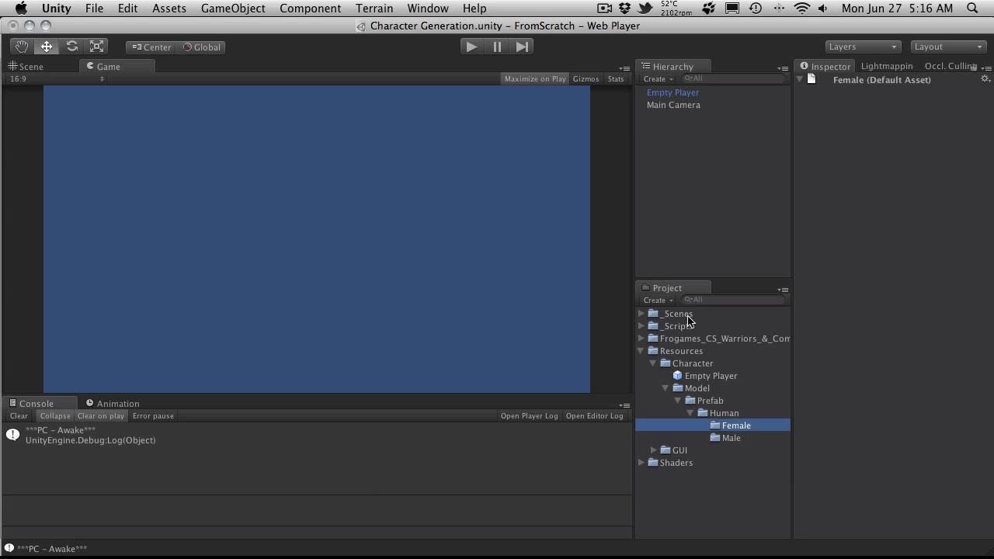
Step: Create a new prefab in the Male folder and duplicate it
left_click(731, 438)
right_click(731, 439)
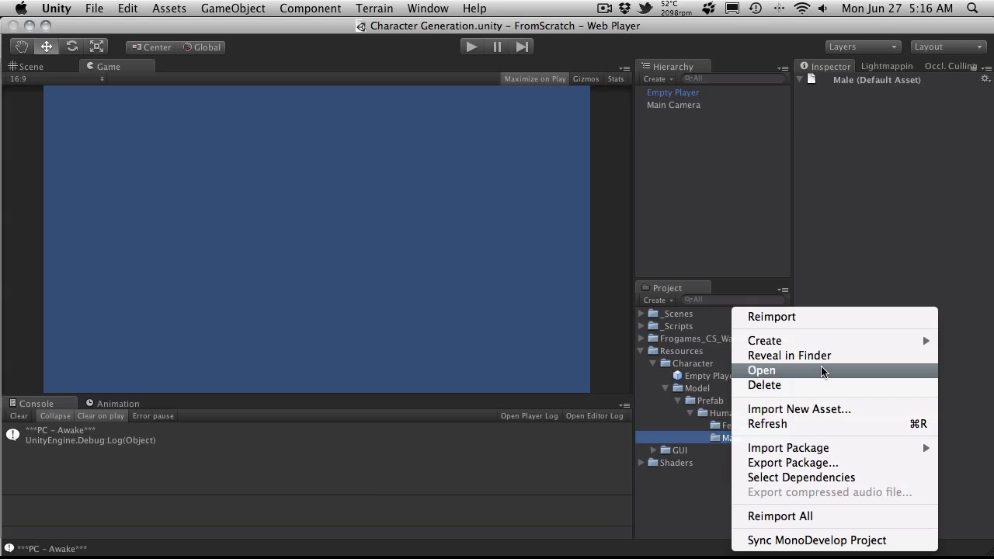
mouse_move(878, 342)
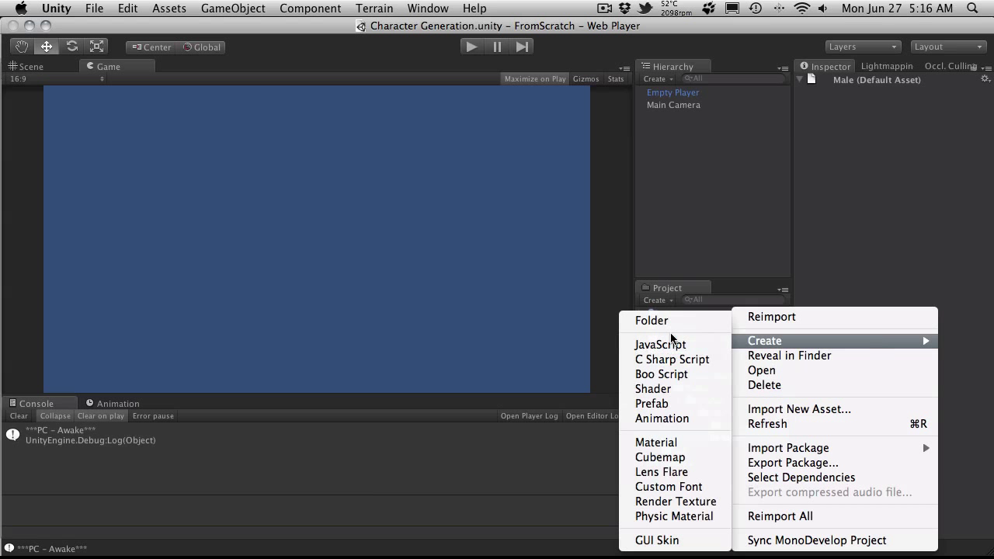
left_click(675, 403)
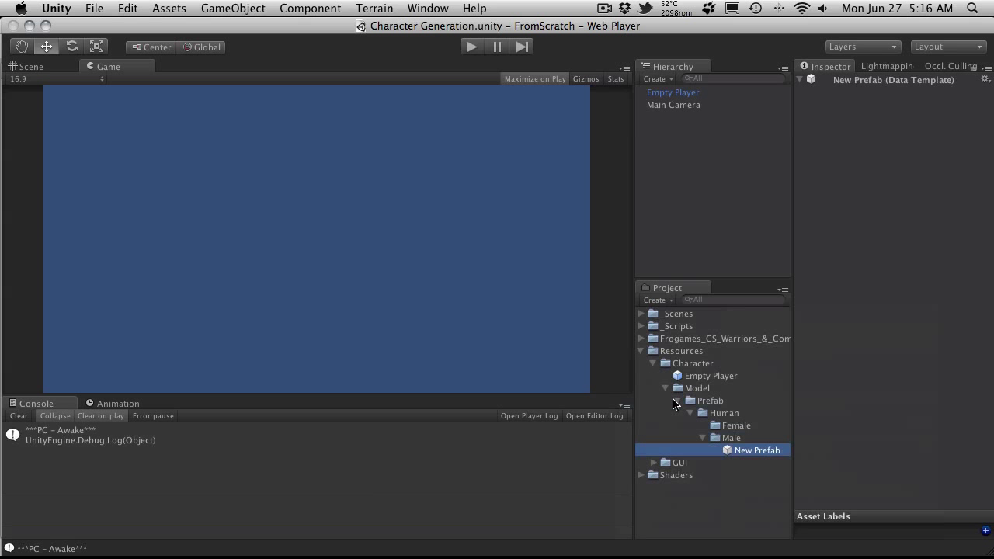
key("super+d")
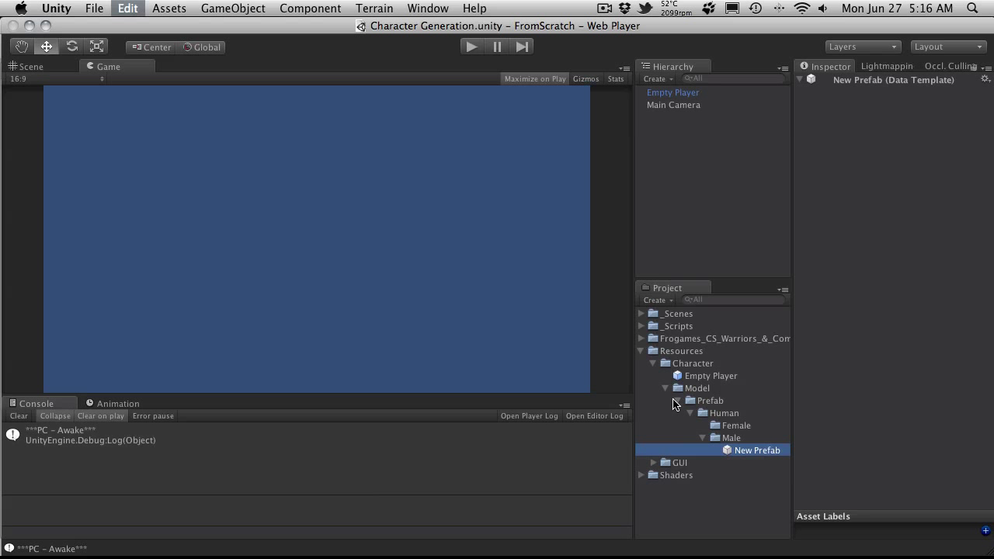
Step: Rename New Prefab to Muscular and New Prefab 1 to Fat
key("Up")
key("Return")
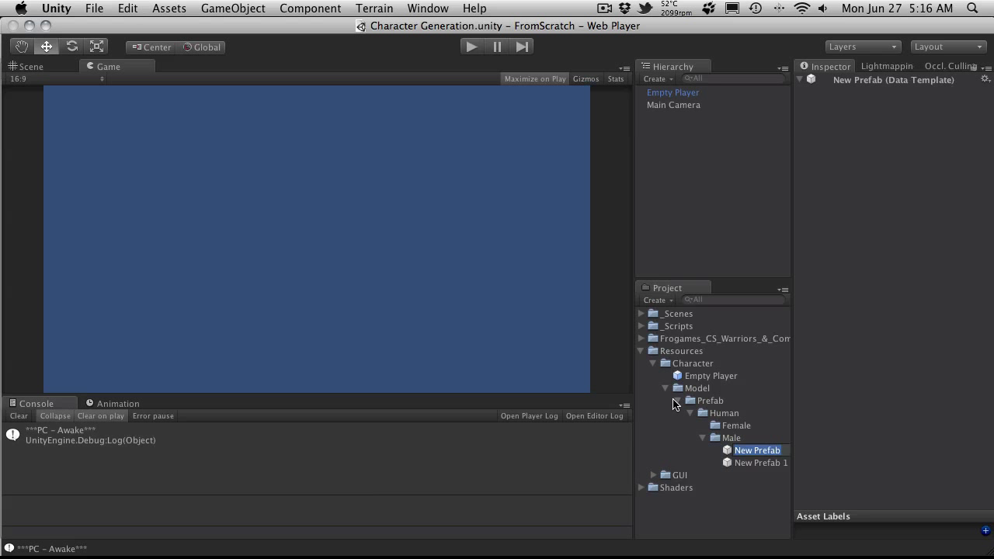
type("Muscular")
key("Return")
key("Down")
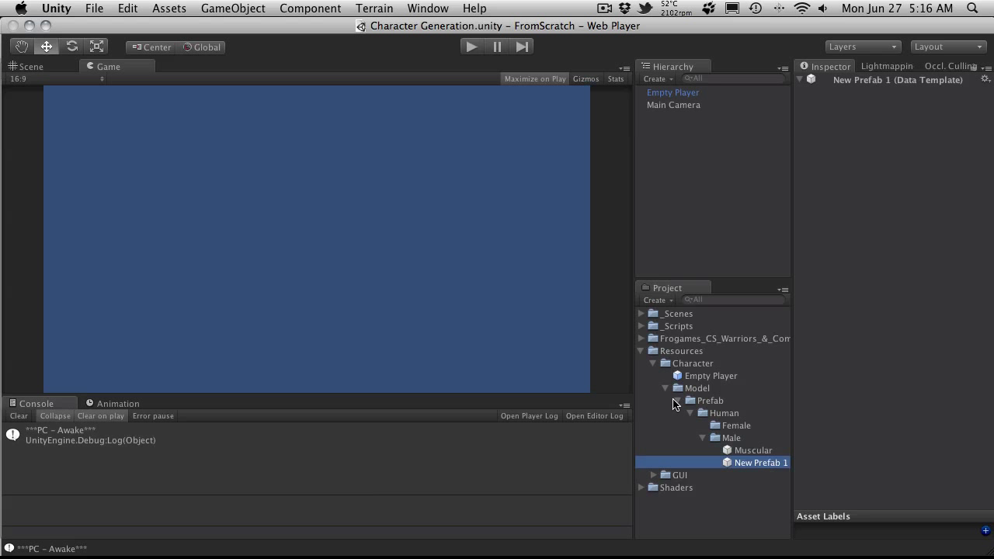
key("Return")
type("Fat")
key("Return")
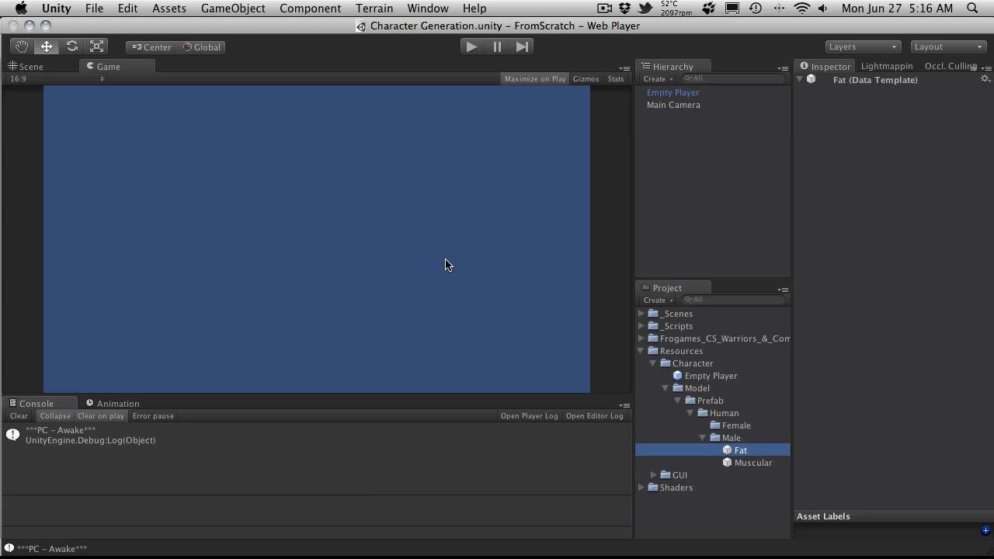
Step: Briefly test the game, then open the Character Customization scene from _Scenes
left_click(476, 47)
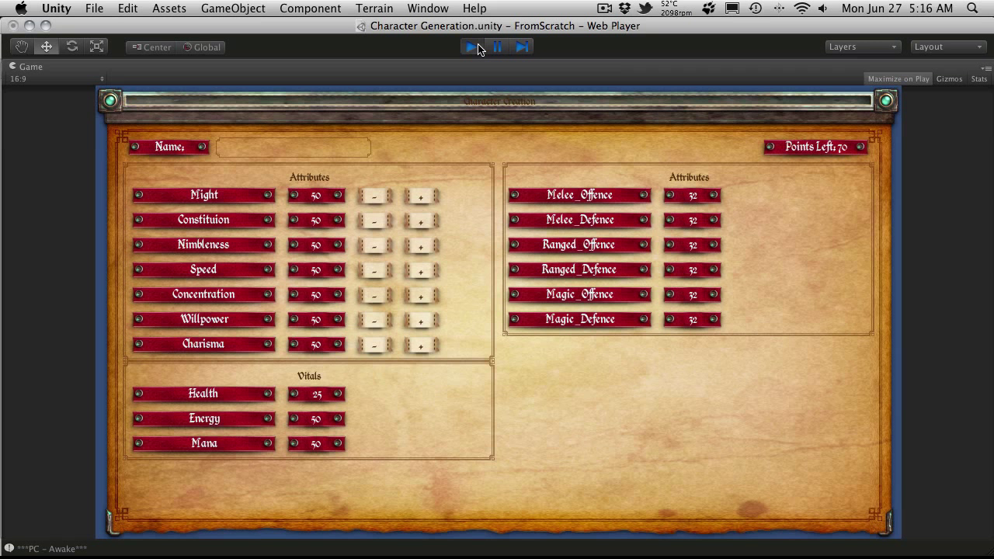
left_click(473, 46)
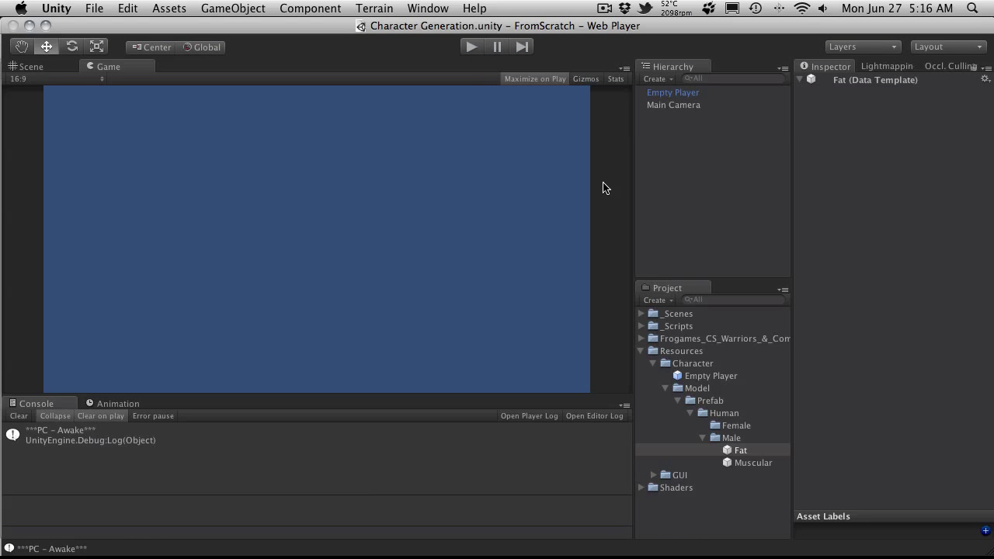
left_click(642, 351)
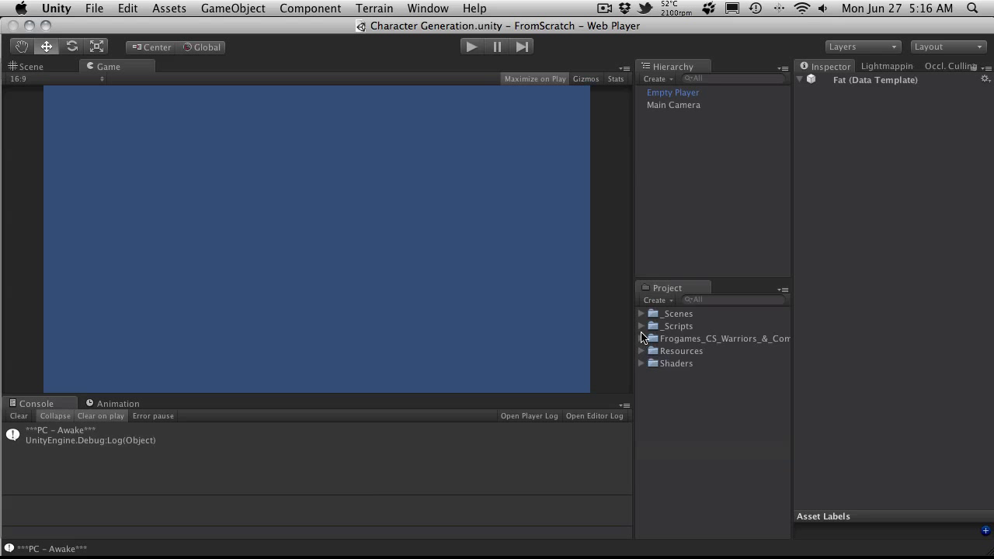
left_click(642, 314)
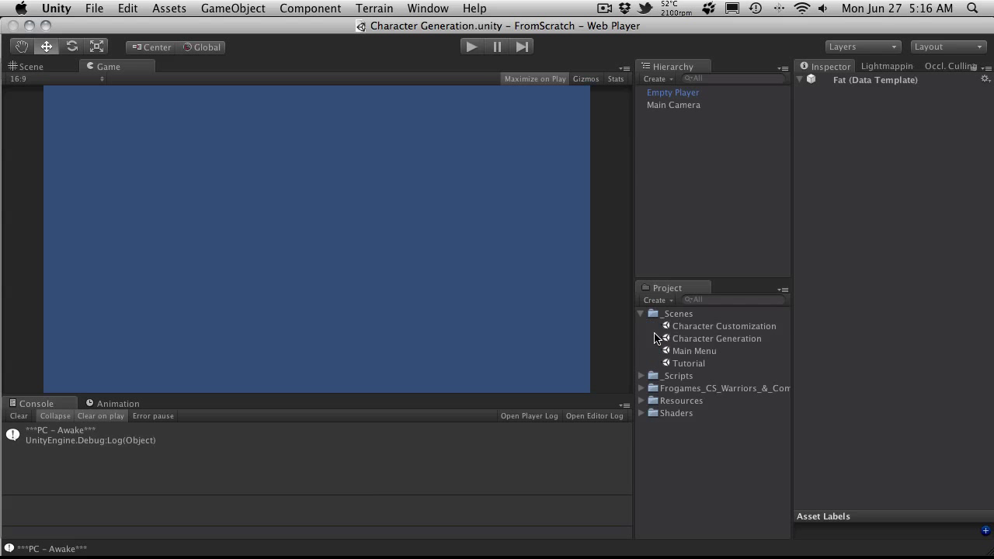
double_click(718, 327)
Step: Add a Cube to the scene and reset its position to 0,0,0
left_click(320, 6)
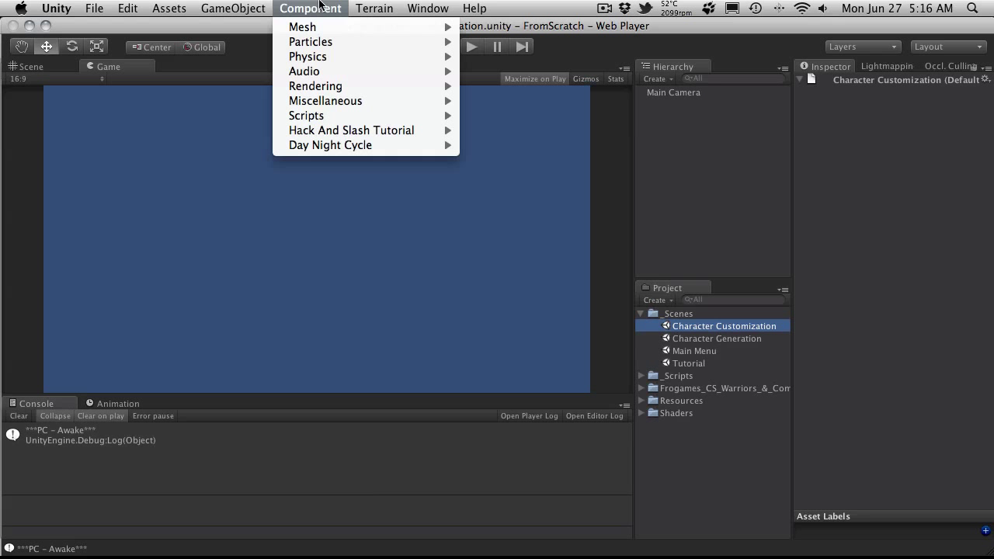
mouse_move(264, 42)
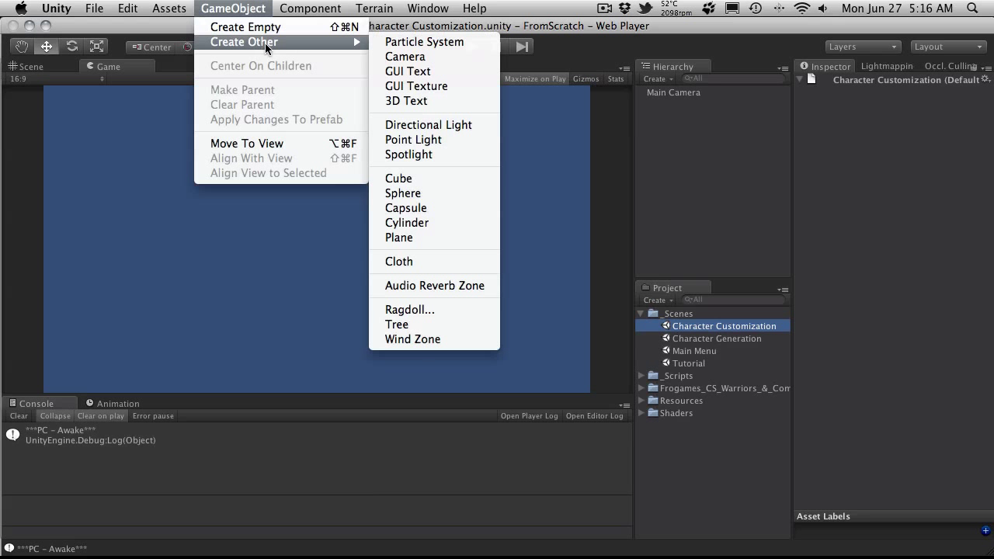
left_click(434, 179)
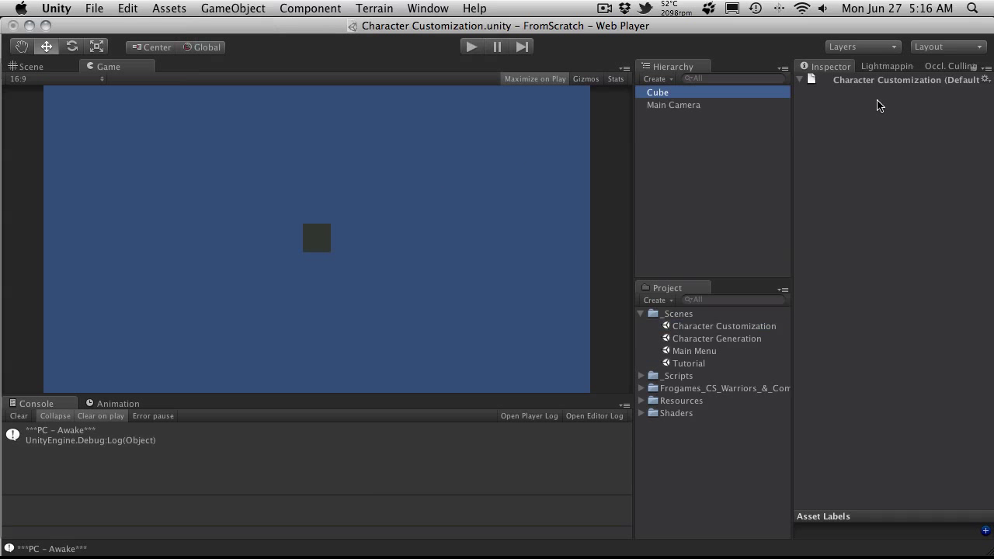
left_click(985, 112)
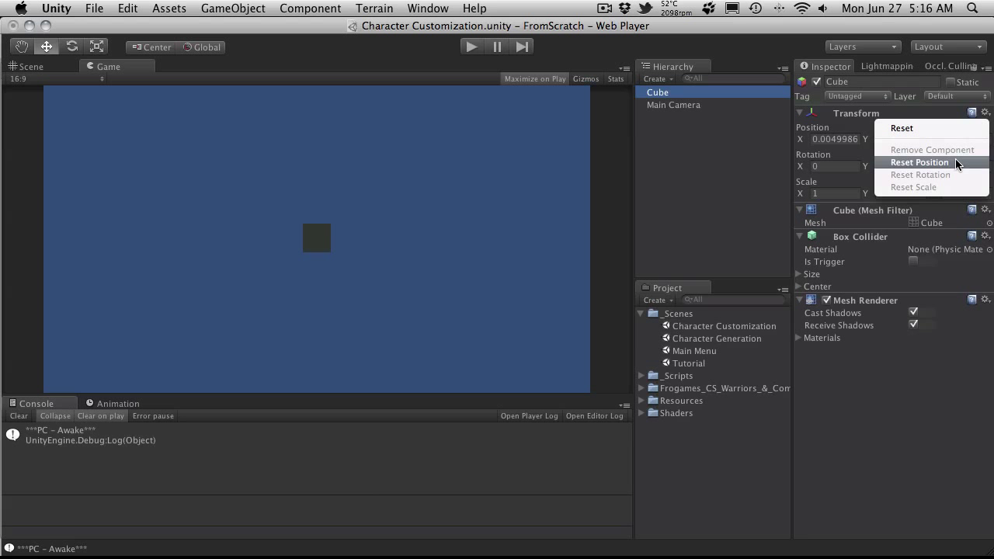
left_click(905, 161)
Step: Test the cube scene in Play mode, then open the Character Generation scene
left_click(470, 47)
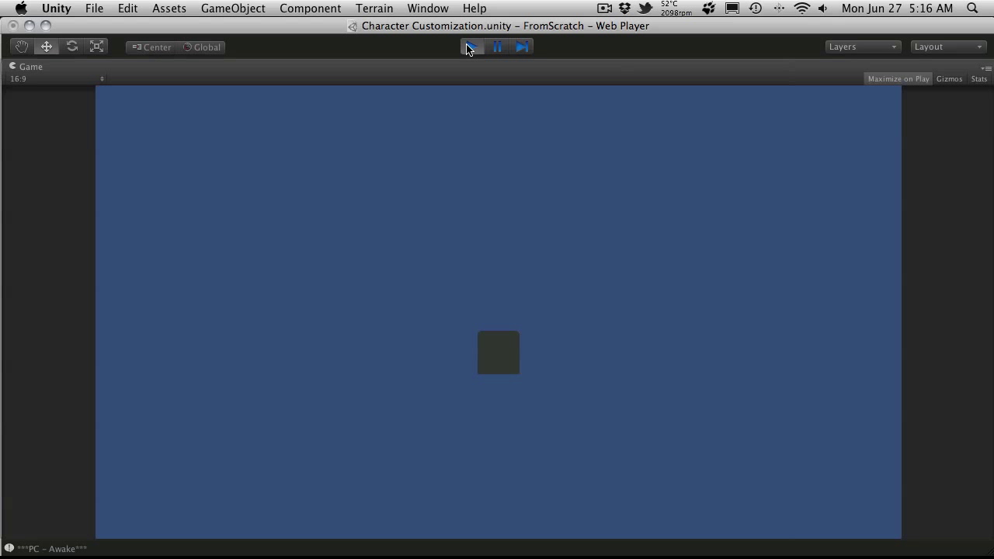
left_click(468, 47)
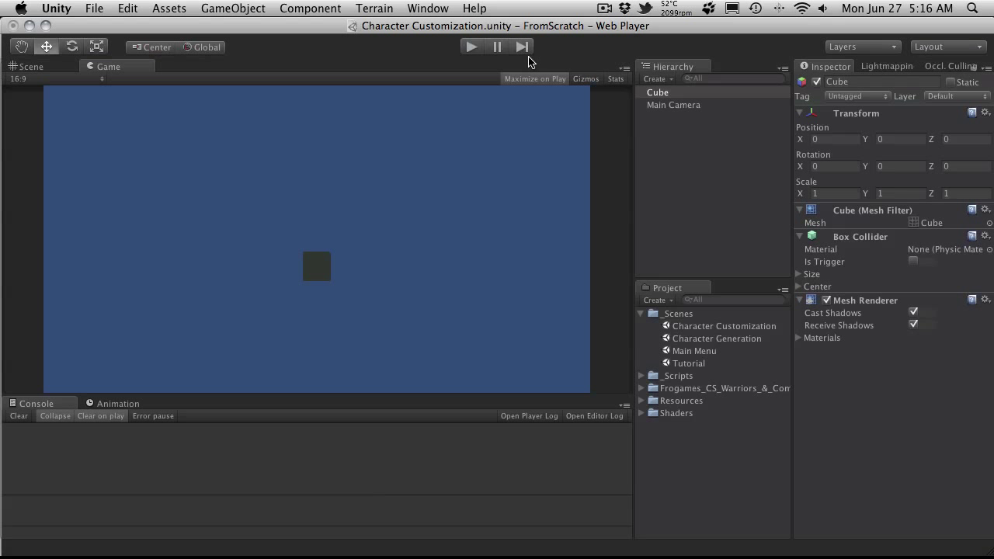
double_click(718, 339)
Step: Save Character Customization, start Play mode, and enter a character name
left_click(625, 218)
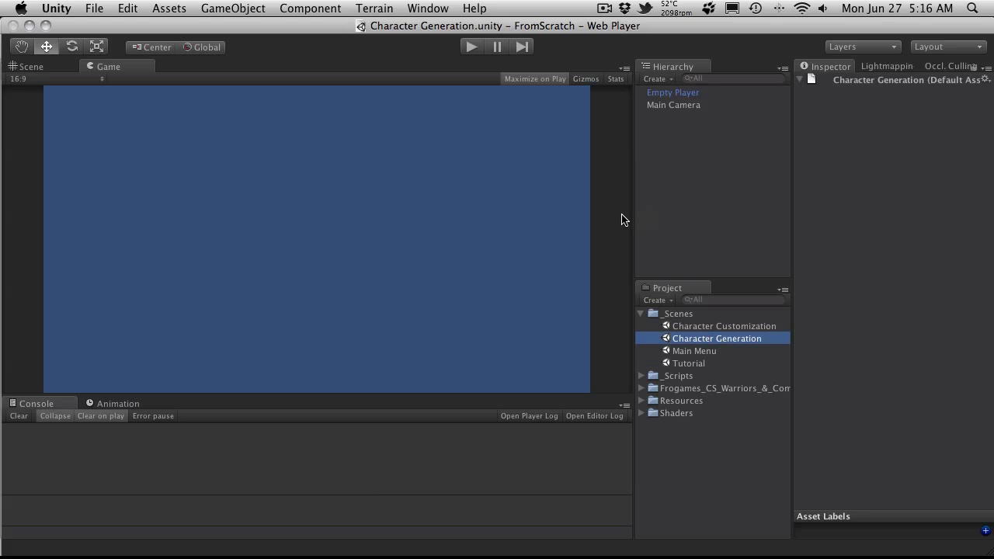
left_click(470, 48)
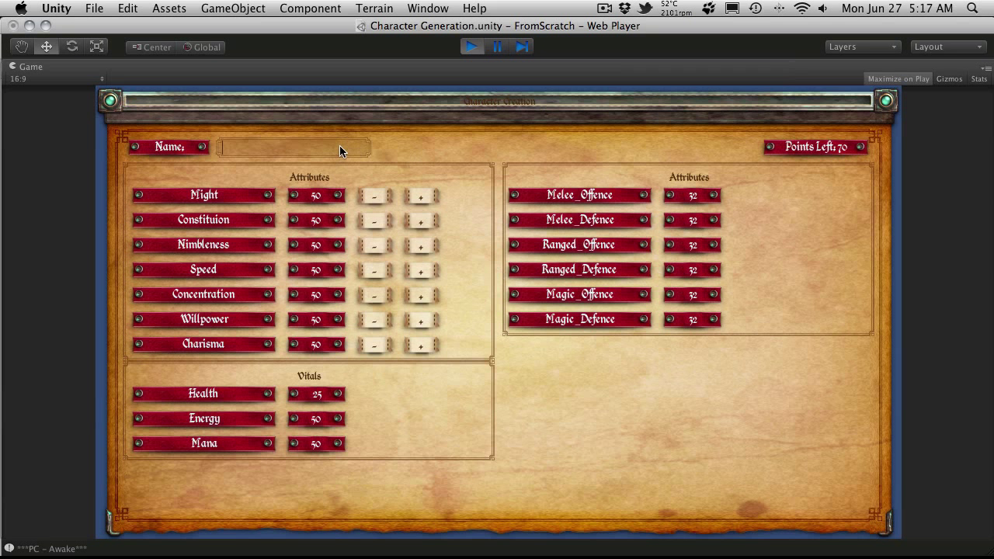
left_click(339, 145)
type("Petey")
Step: Spend all points raising Constitution to 119, then advance with Next
left_click(413, 223)
left_click(413, 223)
left_click(412, 223)
left_click(414, 223)
left_click(415, 223)
left_click(417, 223)
left_click(418, 225)
left_click(417, 225)
left_click(417, 225)
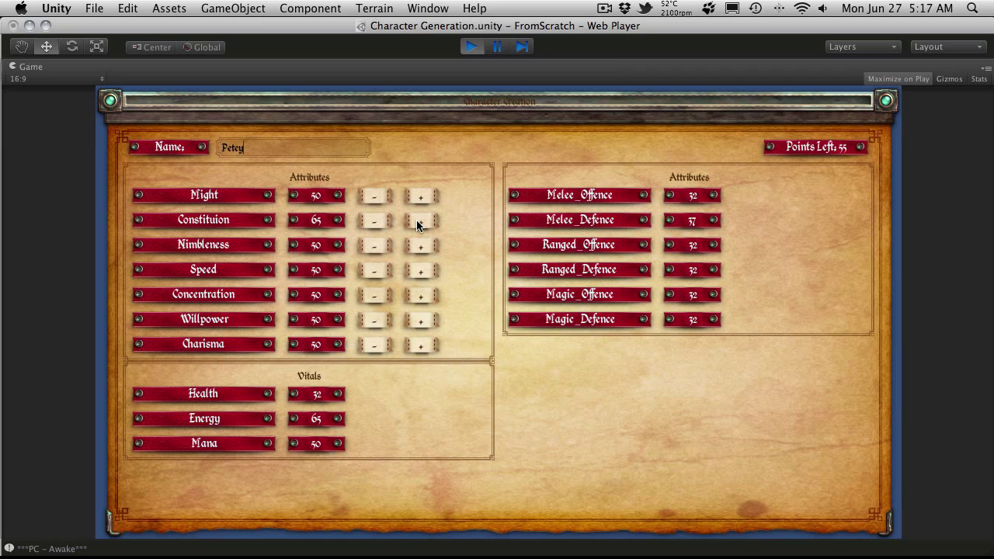
left_click(417, 225)
left_click(417, 225)
left_click(417, 226)
left_click(417, 226)
left_click(417, 225)
left_click(417, 225)
left_click(417, 225)
left_click(417, 225)
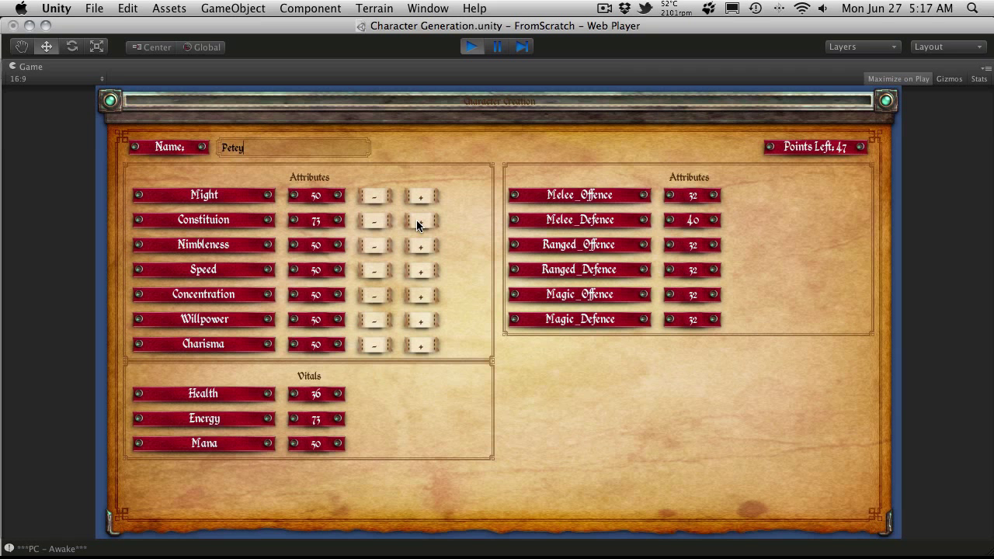
left_click(418, 225)
left_click(418, 225)
left_click(420, 224)
left_click(423, 225)
left_click(424, 224)
left_click(424, 224)
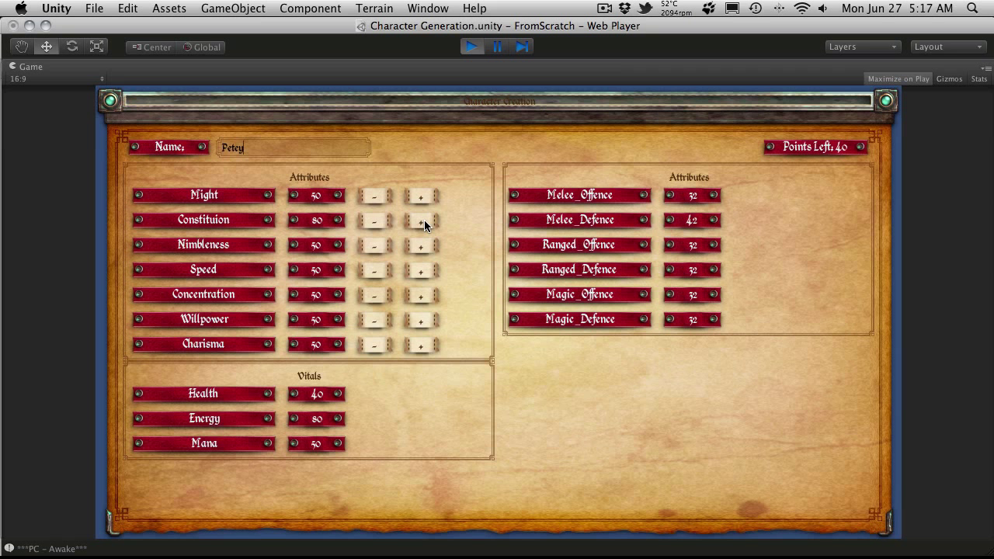
left_click(424, 224)
left_click(424, 224)
left_click(424, 224)
left_click(424, 224)
left_click(424, 222)
left_click(424, 222)
left_click(424, 222)
left_click(424, 222)
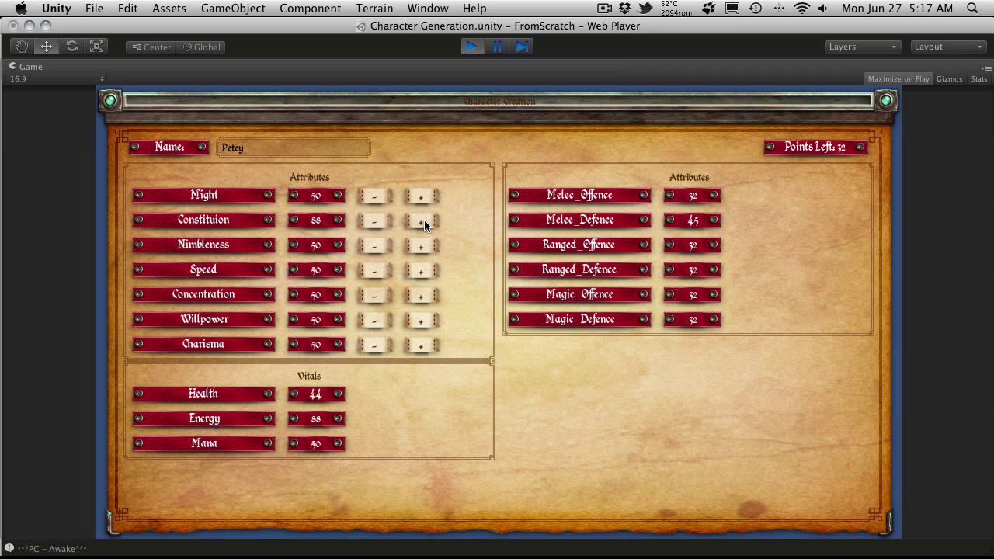
left_click(424, 223)
left_click(424, 222)
left_click(424, 222)
left_click(424, 222)
left_click(424, 222)
left_click(424, 222)
left_click(424, 222)
left_click(424, 222)
left_click(424, 222)
left_click(424, 222)
left_click(424, 222)
left_click(424, 222)
left_click(424, 222)
left_click(424, 222)
left_click(424, 221)
left_click(424, 221)
left_click(424, 221)
left_click(424, 221)
left_click(424, 221)
left_click(424, 221)
left_click(424, 221)
left_click(425, 221)
left_click(424, 221)
left_click(424, 222)
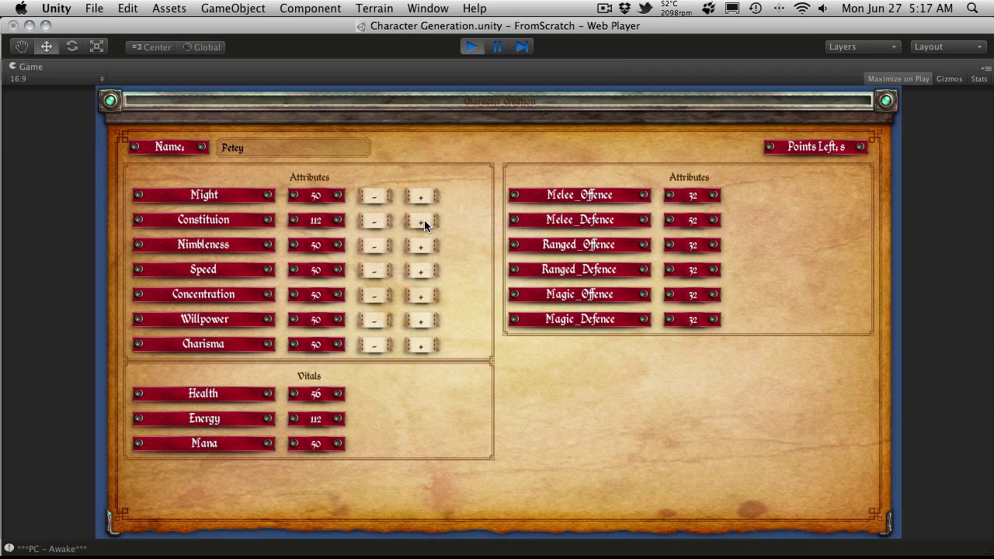
left_click(425, 221)
left_click(424, 221)
left_click(425, 222)
left_click(424, 221)
left_click(424, 222)
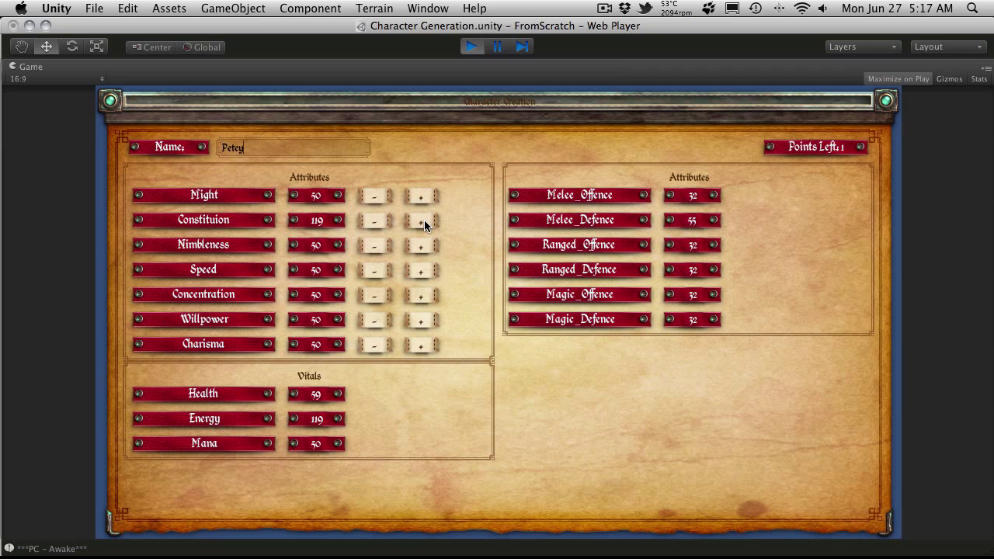
left_click(424, 221)
left_click(495, 351)
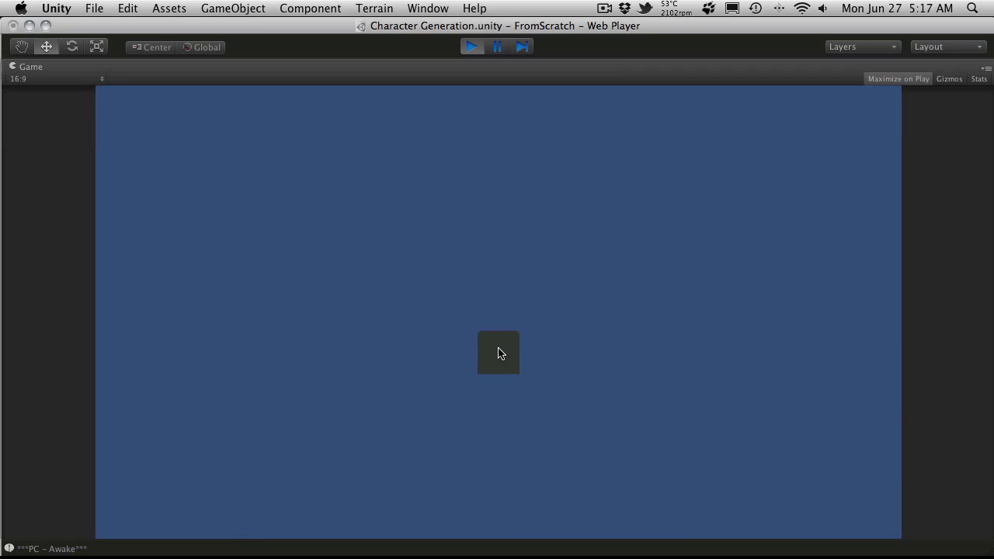
Step: Stop Play mode to return to the Character Generation scene in the editor
left_click(470, 47)
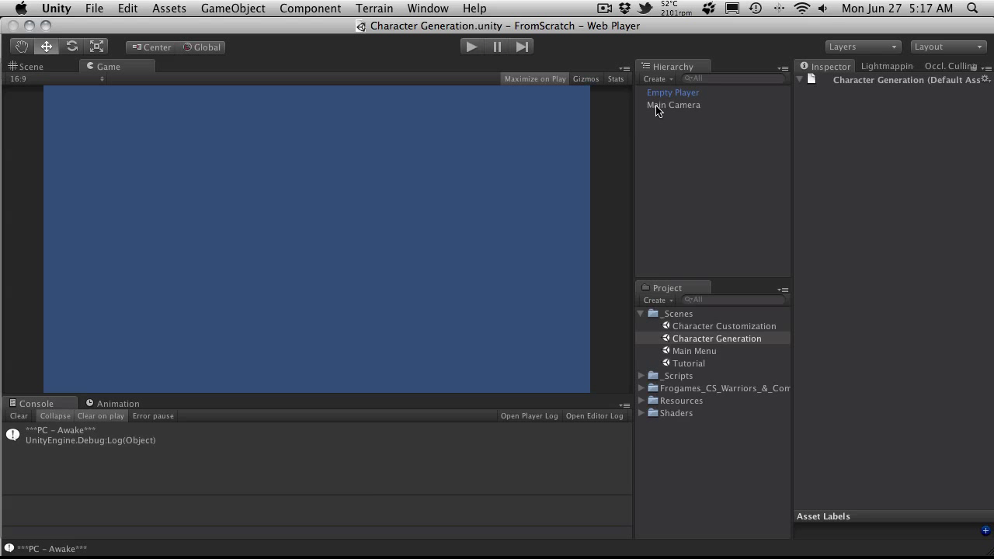